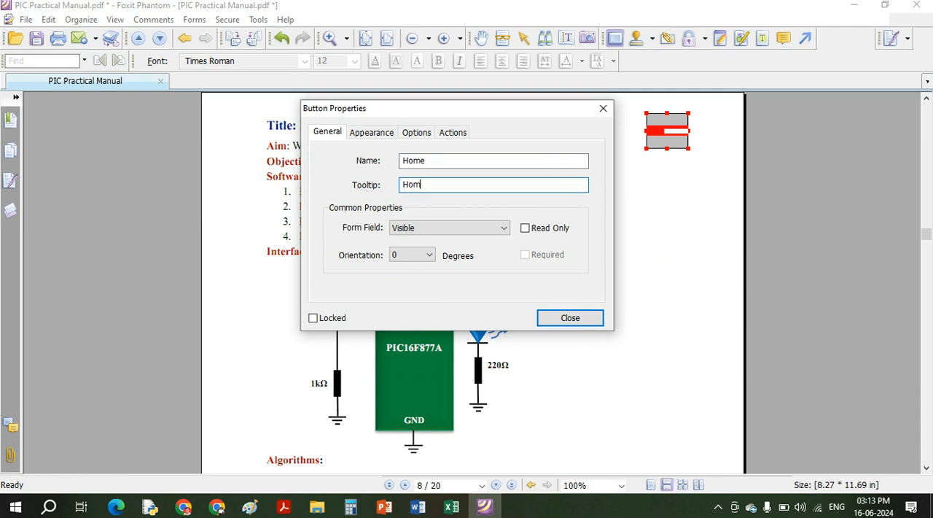
# - Set the Home button's layout option to "Label top,icon bottom"
pyautogui.click(384, 134)
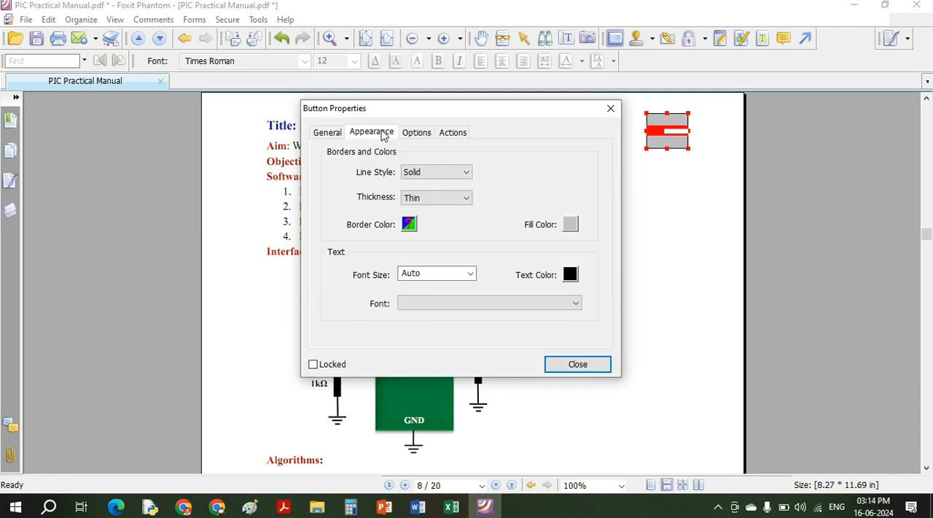
pyautogui.click(430, 134)
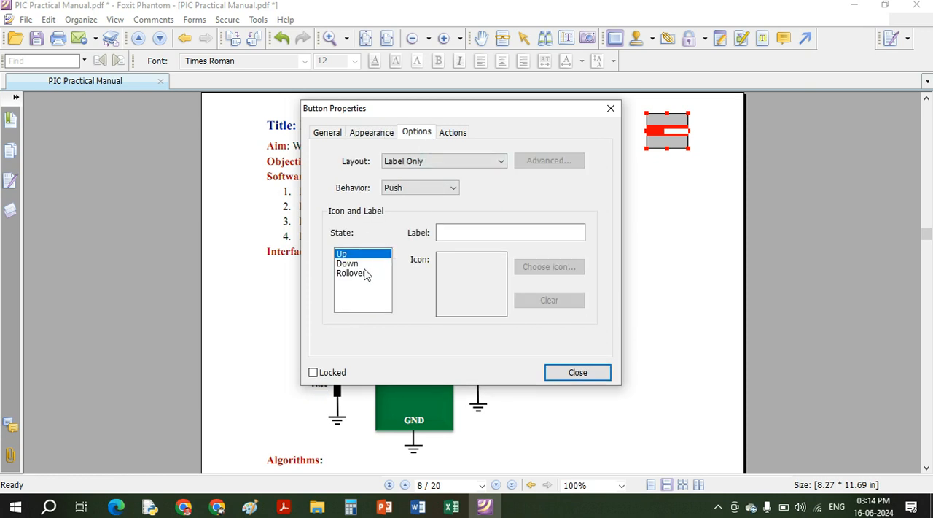
pyautogui.click(454, 161)
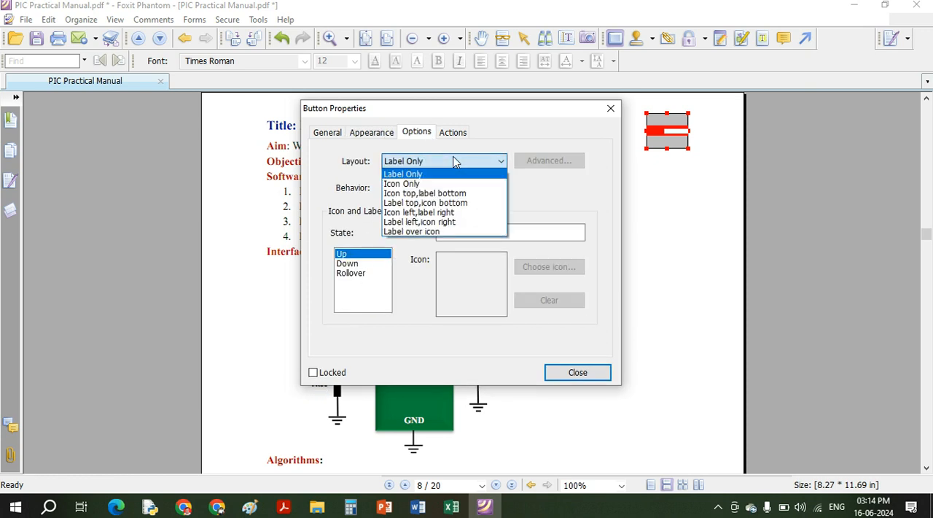
pyautogui.click(430, 203)
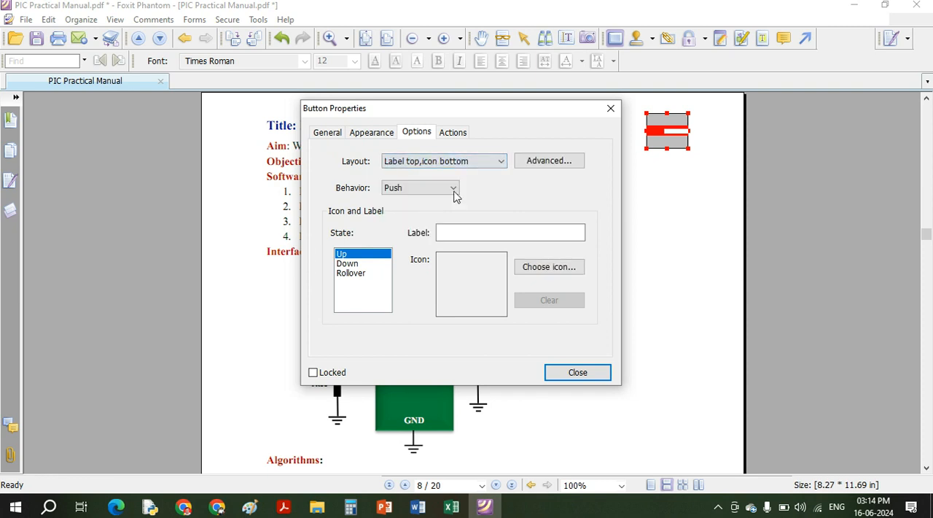
# - Give the Home button a Mouse Up action that goes to the page view of the laboratory experiments list on page 1
pyautogui.click(462, 136)
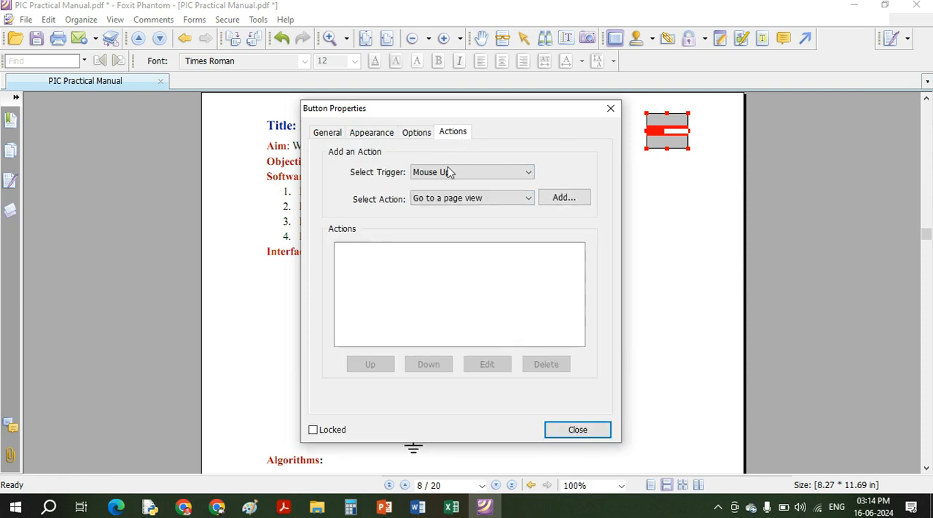
pyautogui.click(480, 207)
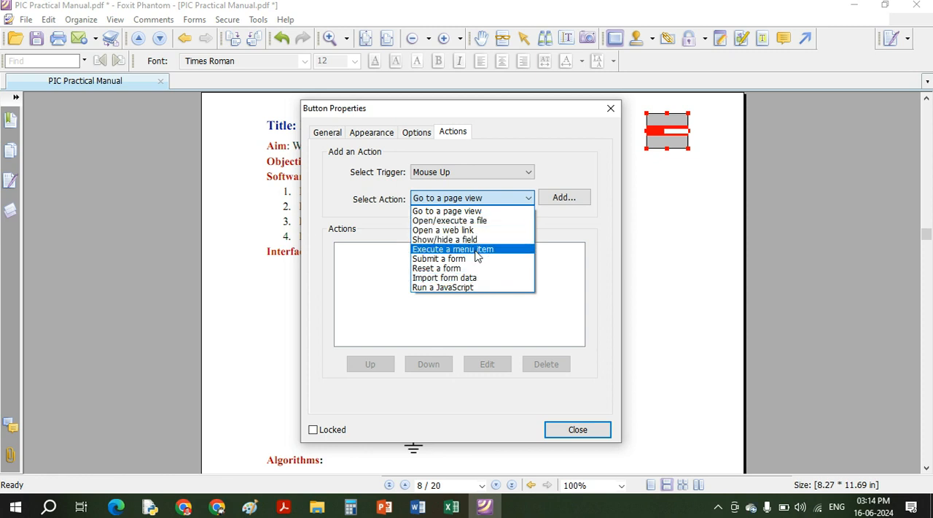
pyautogui.click(553, 207)
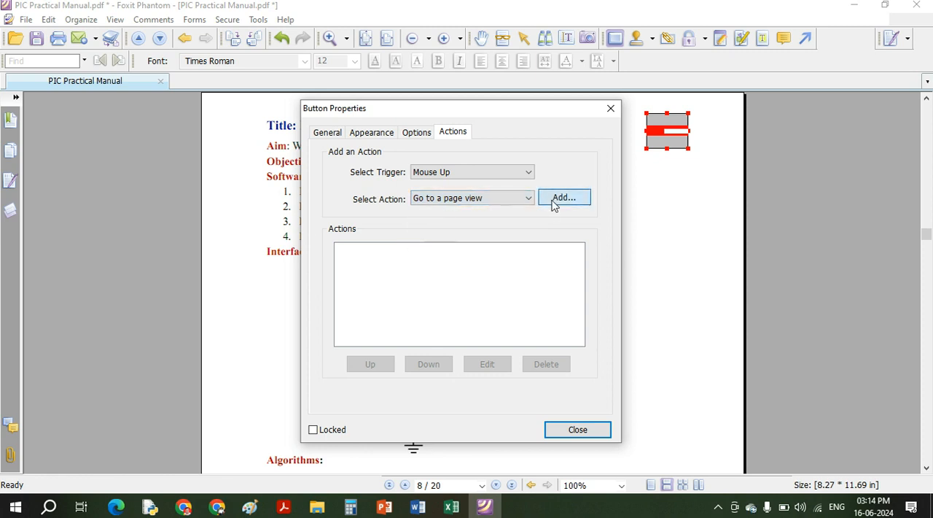
pyautogui.click(553, 203)
pyautogui.moveTo(927, 234); pyautogui.dragTo(927, 107)
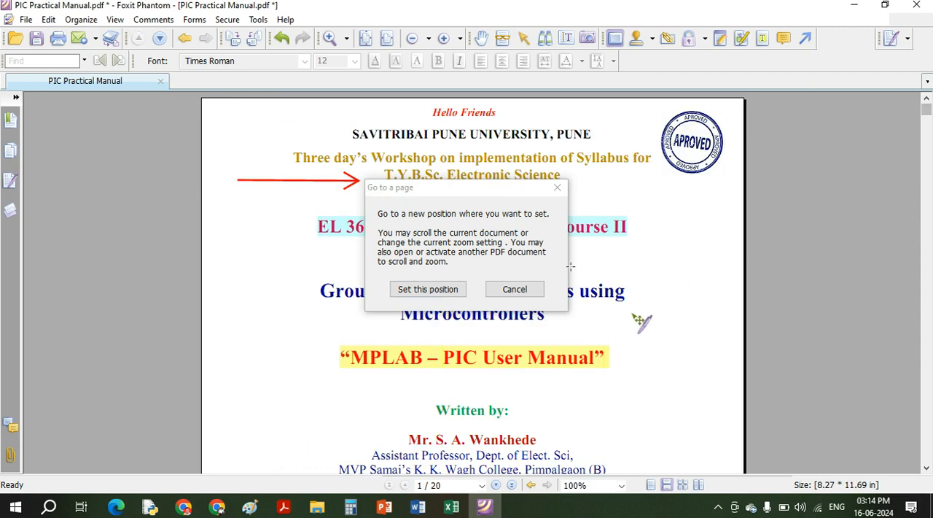
pyautogui.scroll(-5, 555, 325)
pyautogui.scroll(-1, 556, 325)
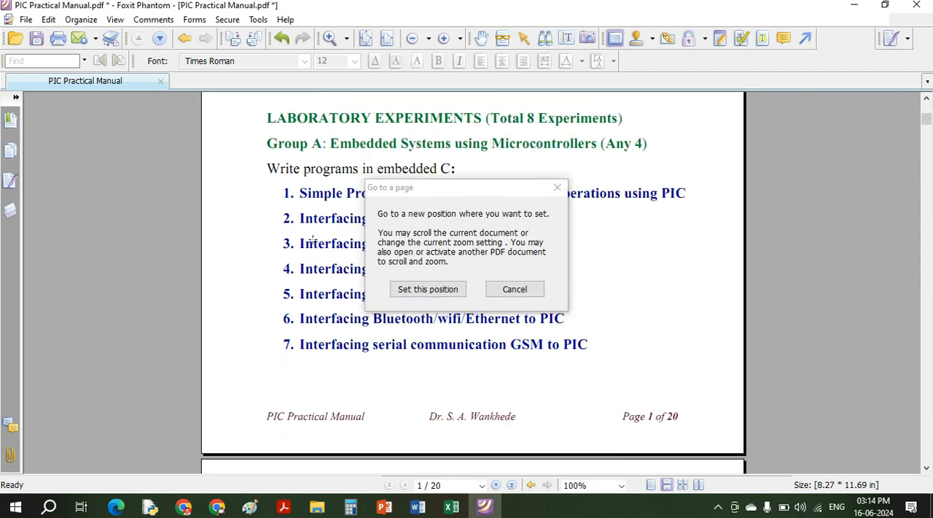
pyautogui.click(452, 290)
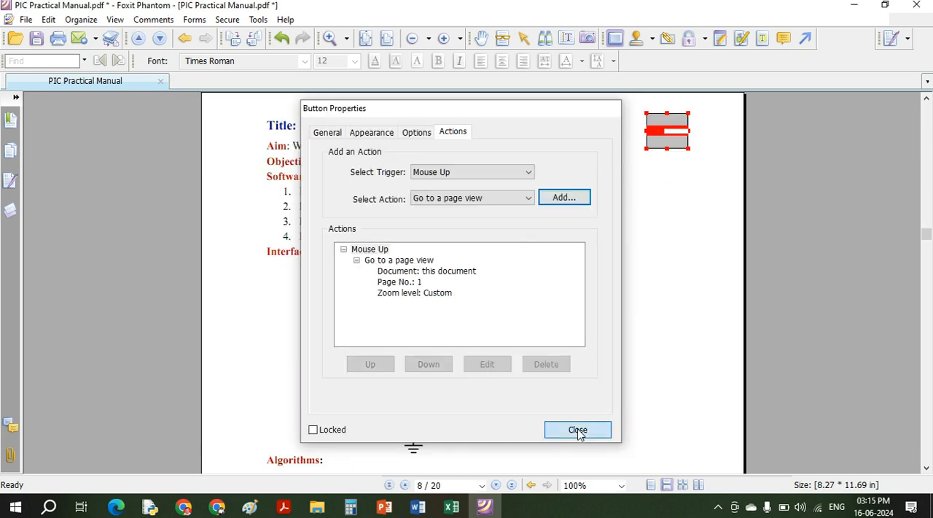
pyautogui.click(578, 429)
# - Test the Home button on page 8 using the Hand tool
pyautogui.click(482, 40)
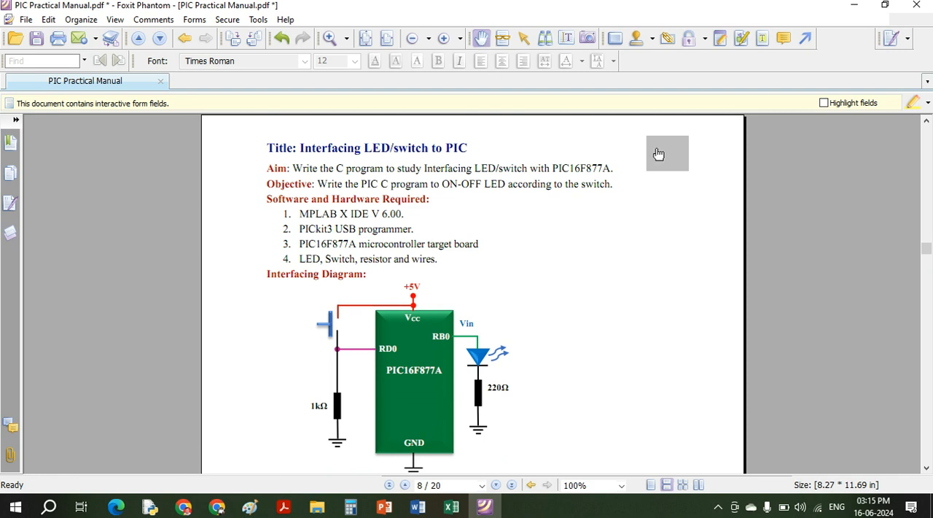
pyautogui.click(658, 153)
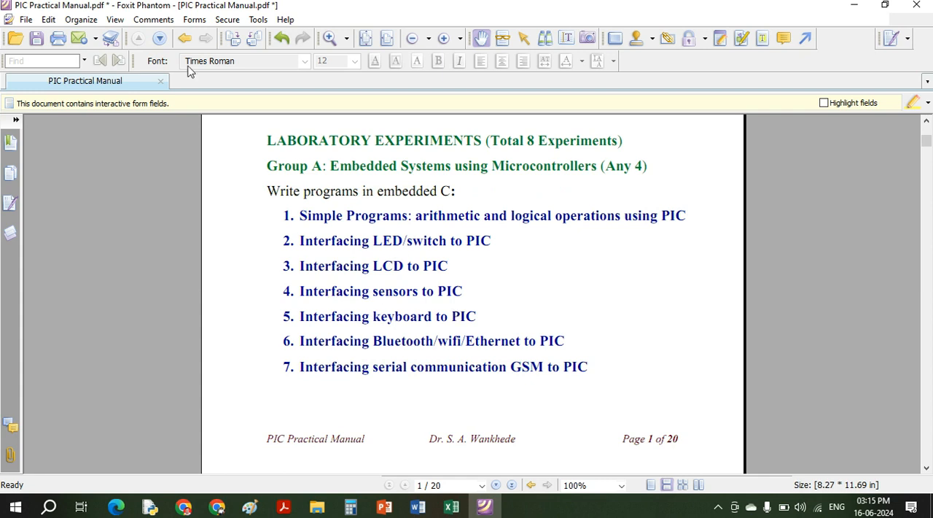
pyautogui.click(26, 20)
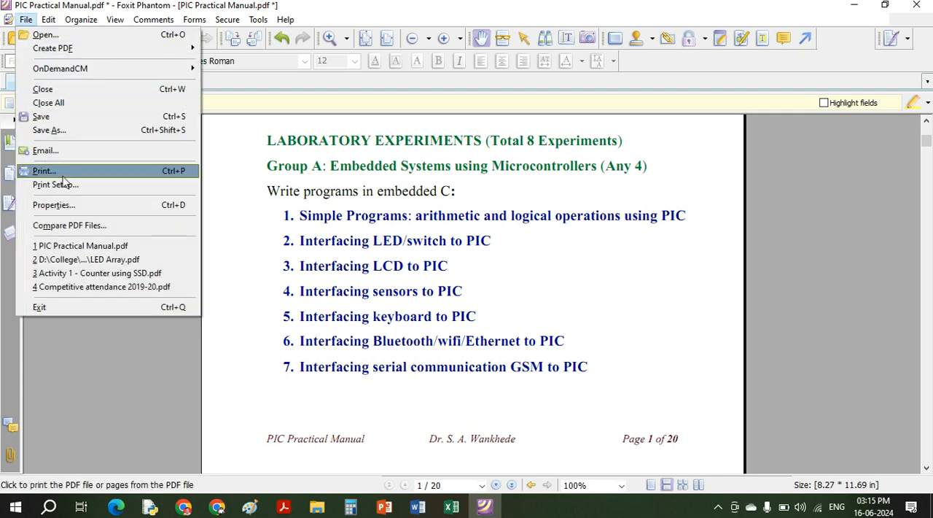
pyautogui.click(27, 20)
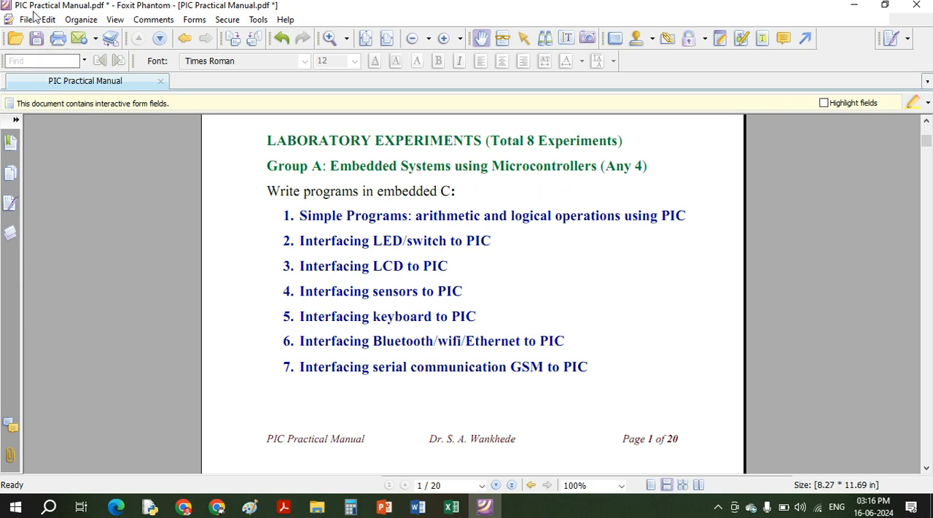
pyautogui.click(26, 20)
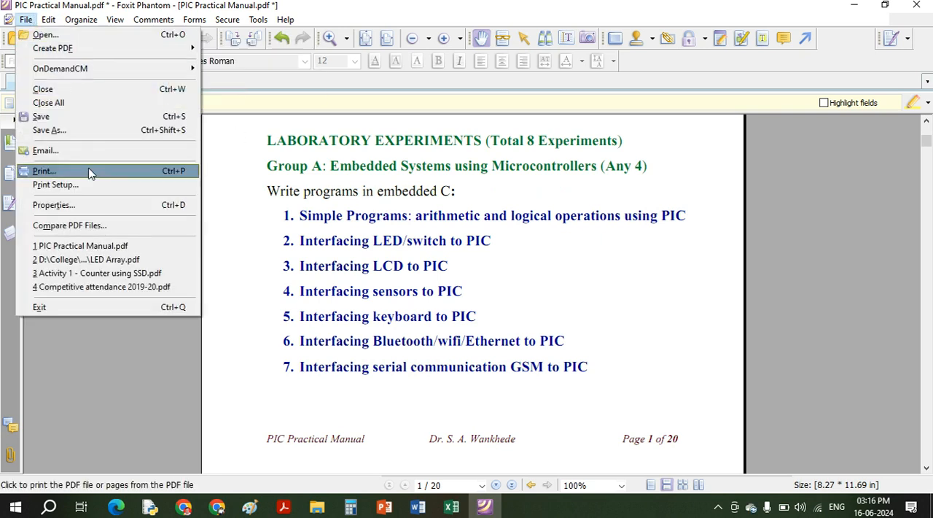
# - Review the options for adding headers and footers and confirm them without entering any text
pyautogui.moveTo(52, 22)
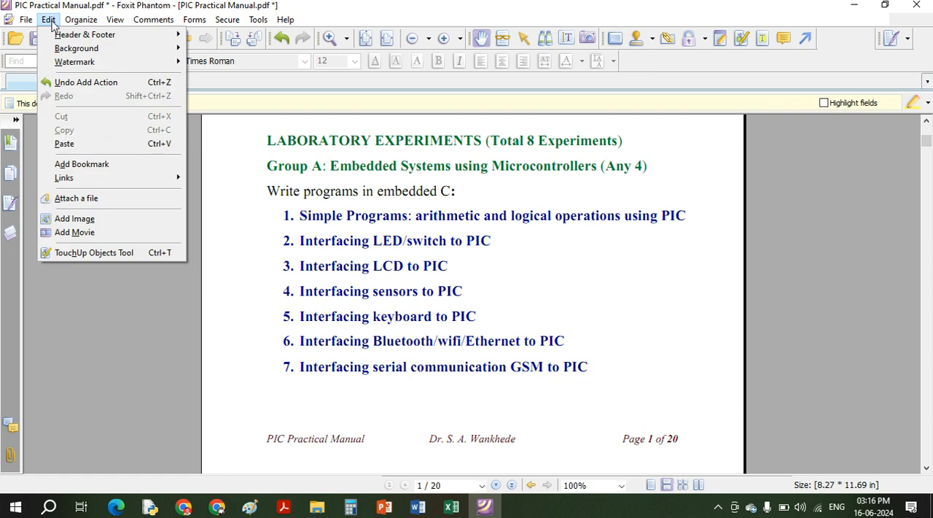
pyautogui.moveTo(65, 36)
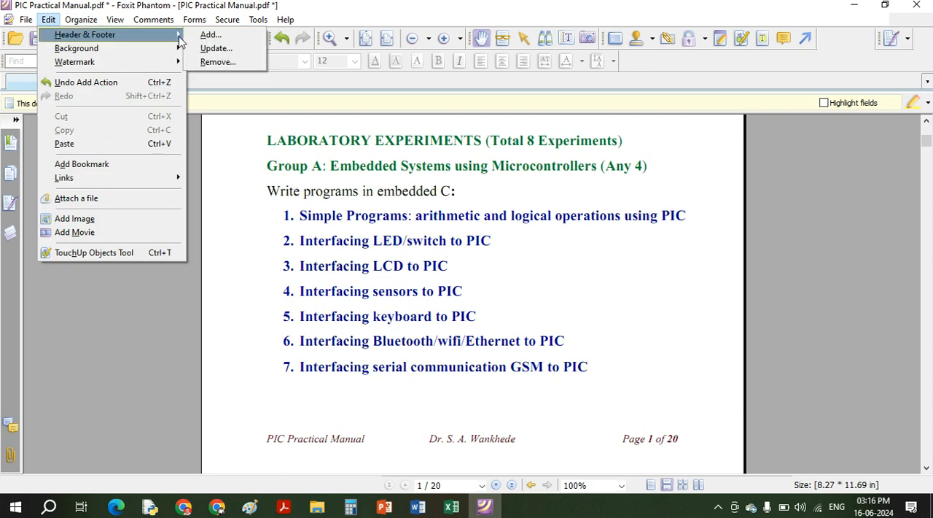
pyautogui.click(211, 34)
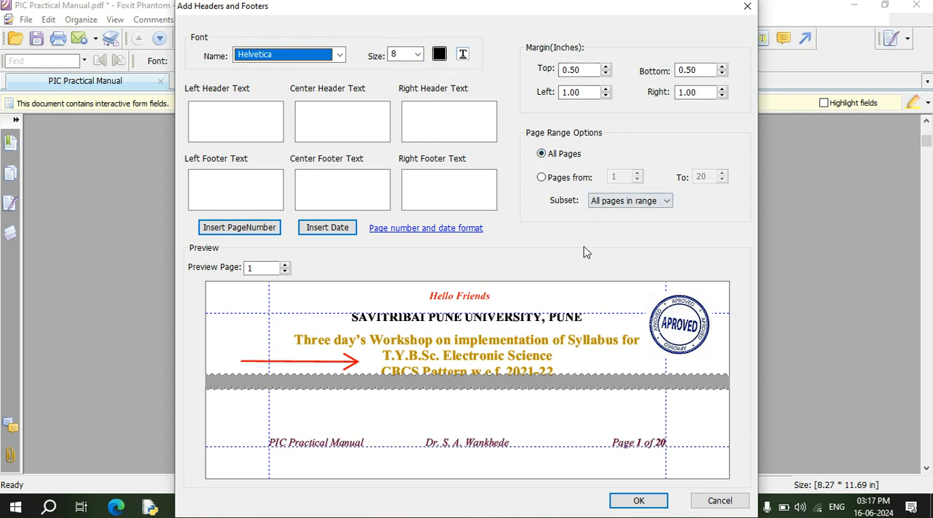
pyautogui.click(629, 502)
pyautogui.click(572, 295)
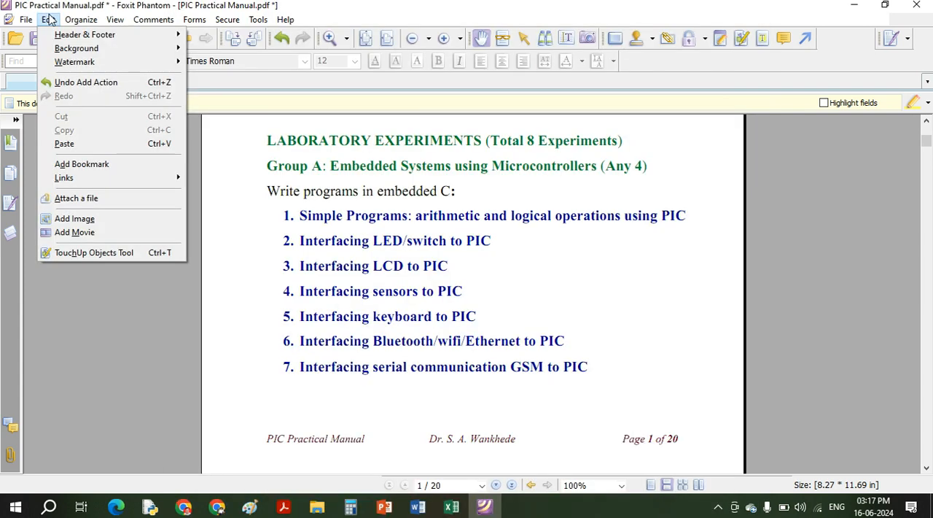
# - Add a light mint-green color background to all pages of the manual
pyautogui.click(742, 41)
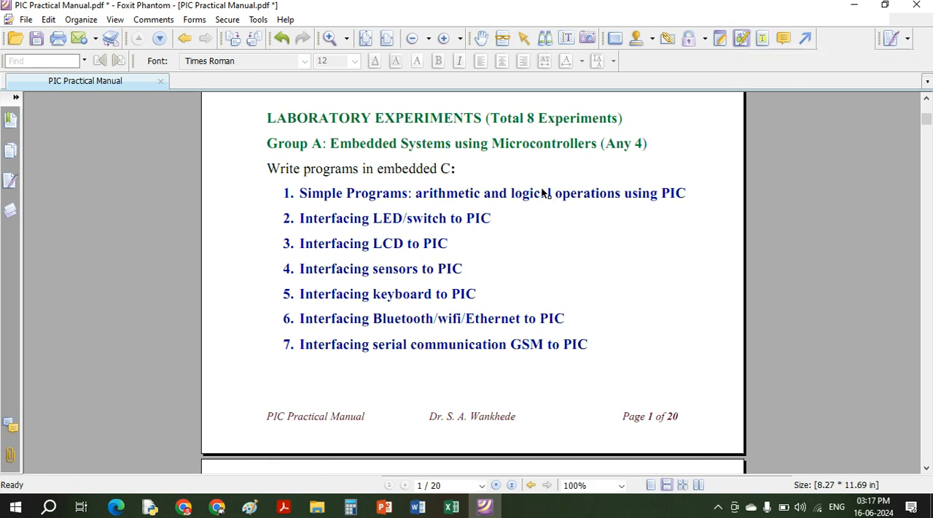
pyautogui.click(48, 20)
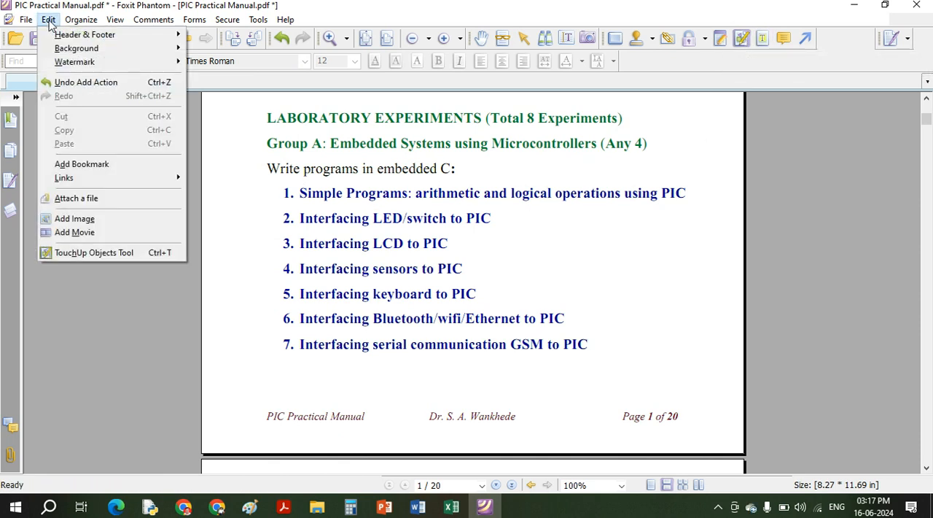
pyautogui.moveTo(71, 49)
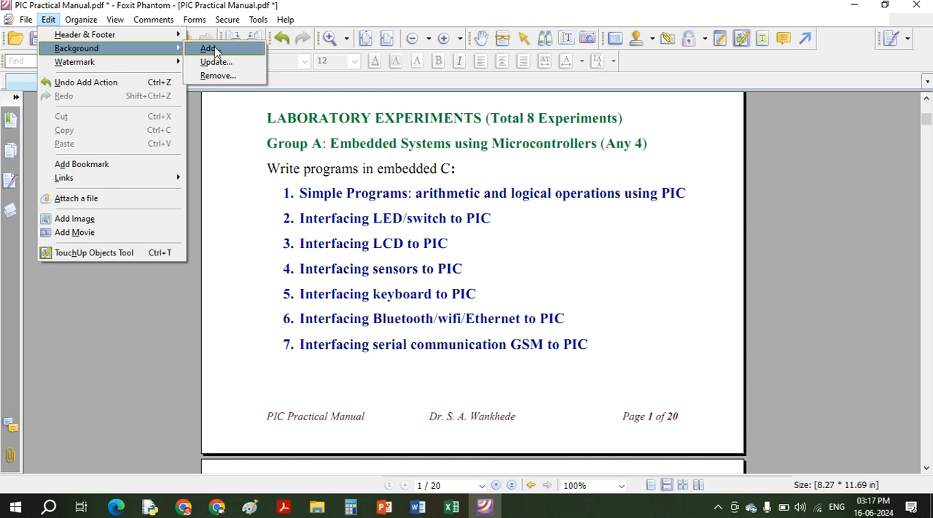
pyautogui.click(210, 48)
pyautogui.click(264, 98)
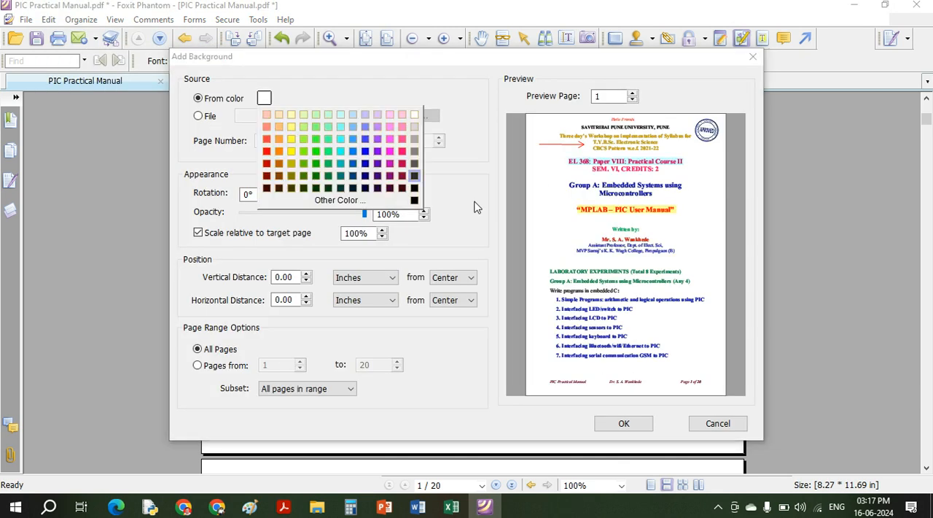
pyautogui.click(328, 115)
pyautogui.click(624, 423)
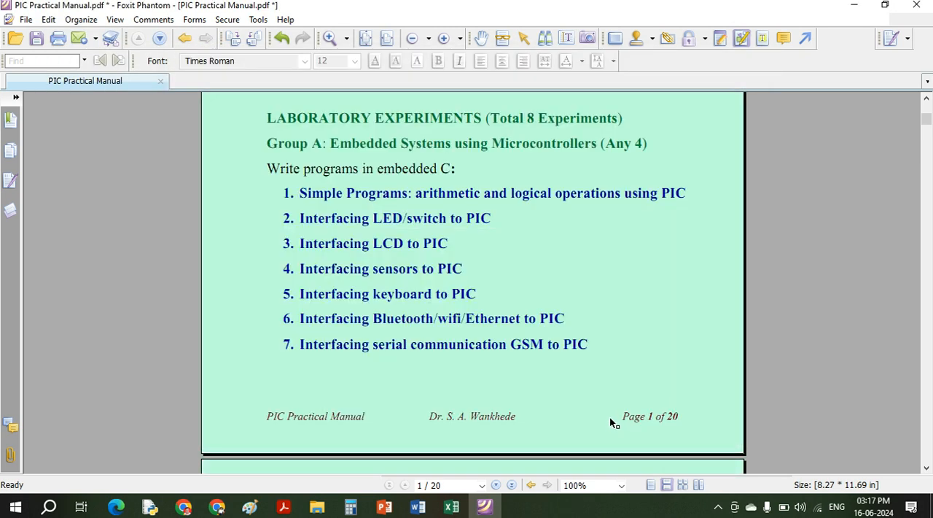
pyautogui.scroll(3, 264, 212)
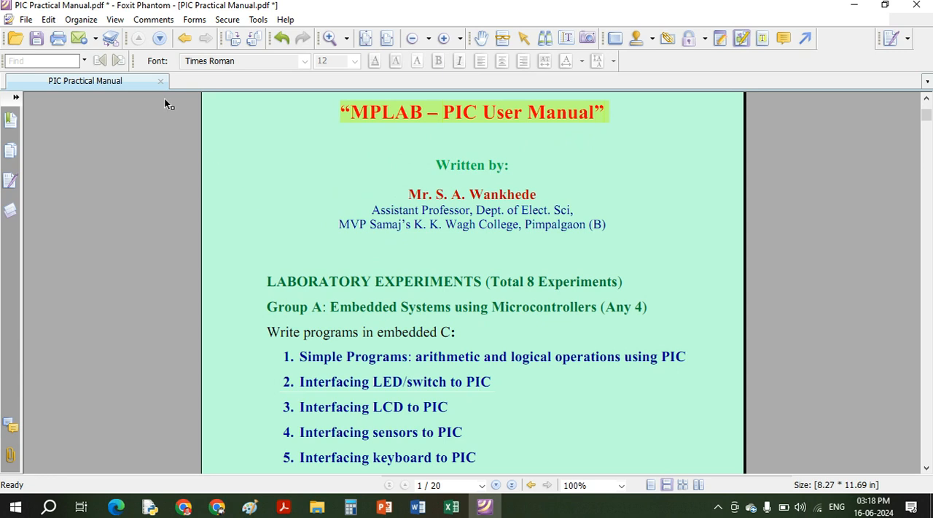
# - Add a text watermark with the author's surname on top of all pages, rotated 45° at 29% opacity
pyautogui.click(48, 20)
pyautogui.moveTo(80, 50)
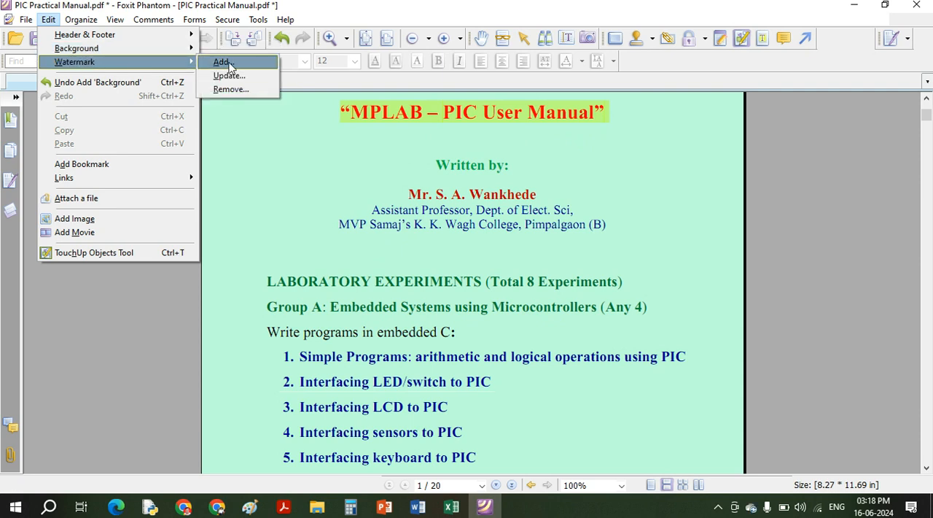
pyautogui.click(227, 64)
pyautogui.write('Wankhede')
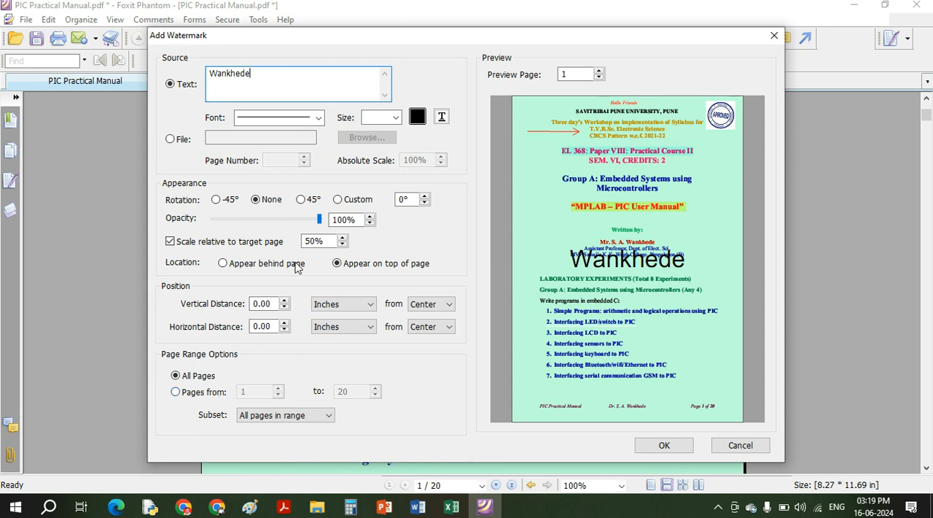
pyautogui.click(216, 200)
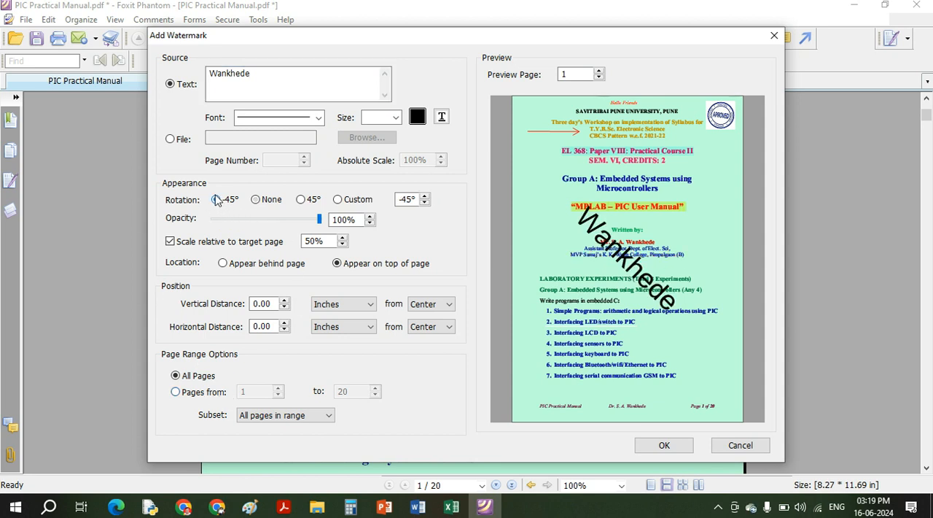
pyautogui.click(311, 201)
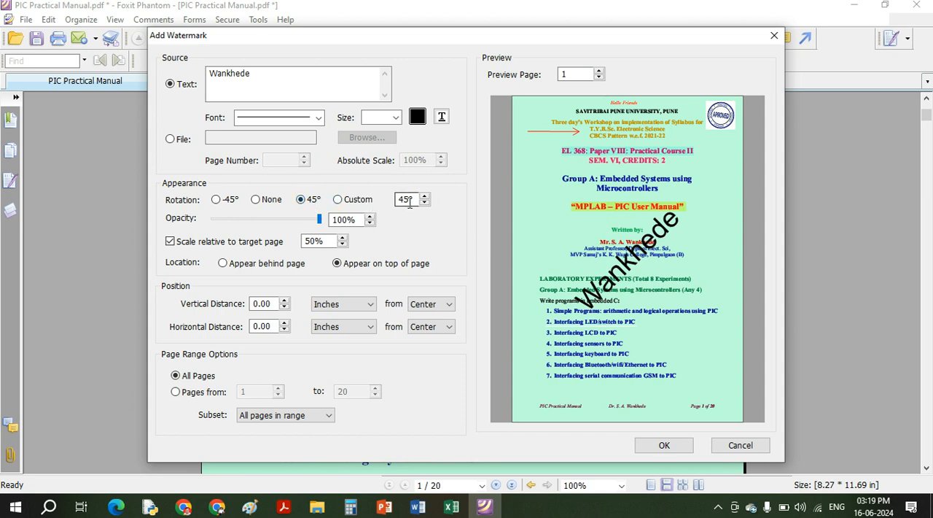
pyautogui.moveTo(321, 223); pyautogui.dragTo(242, 219)
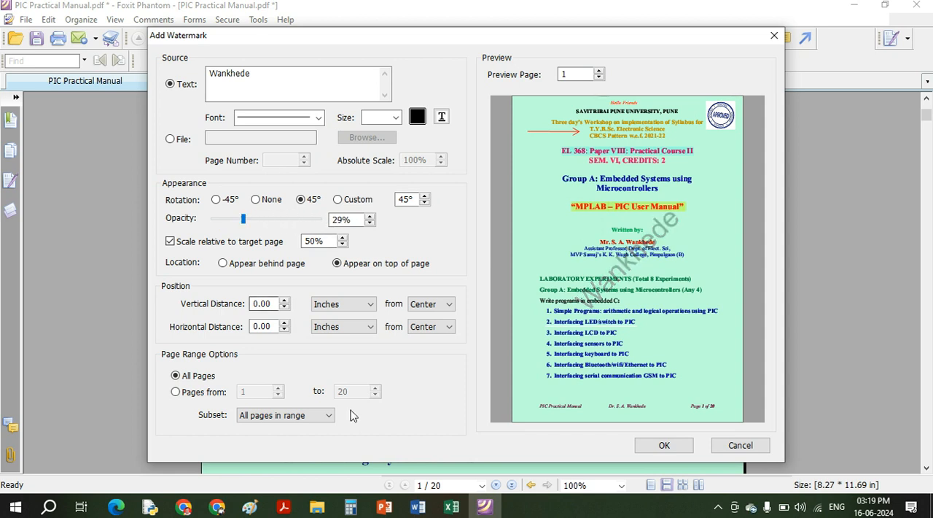
pyautogui.click(663, 447)
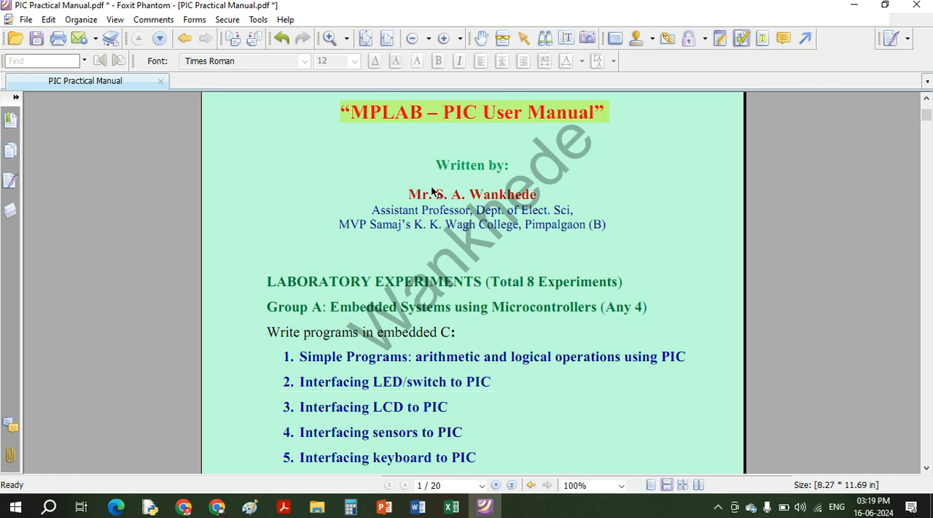
pyautogui.click(48, 19)
pyautogui.moveTo(70, 64)
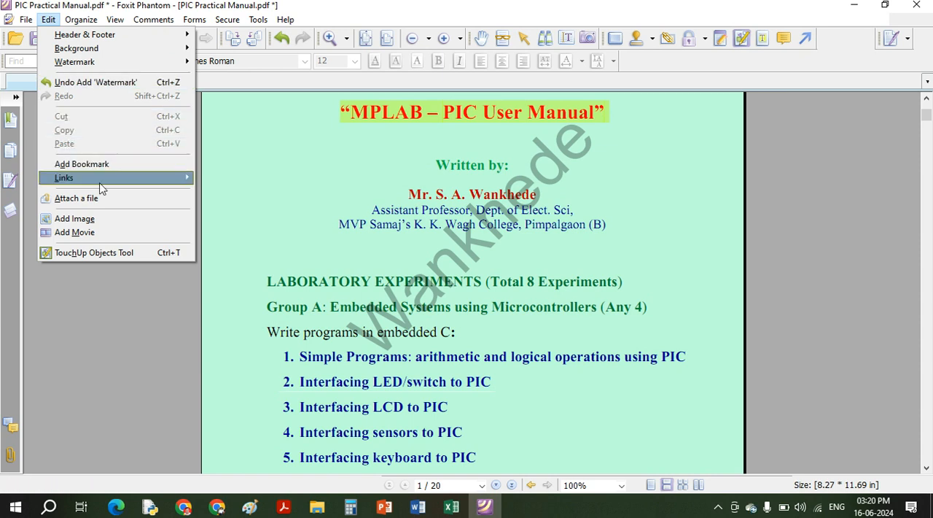
pyautogui.moveTo(102, 188)
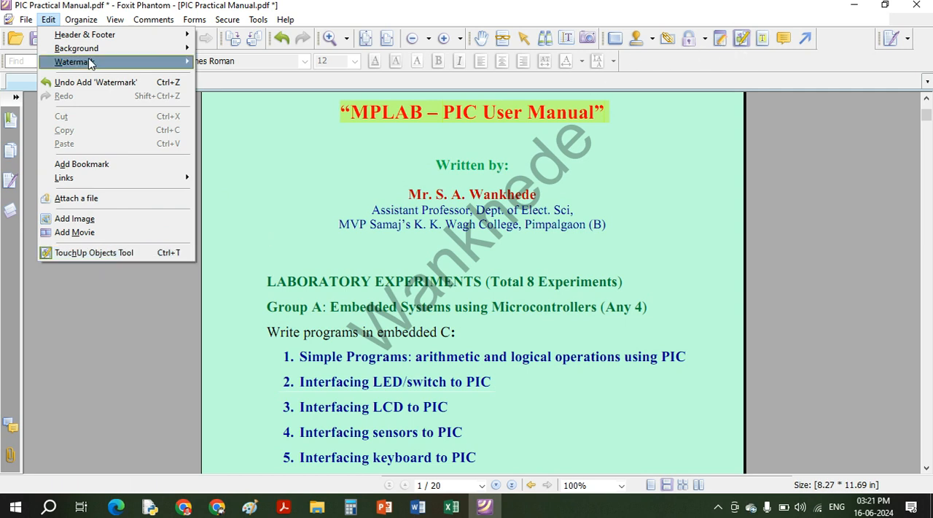
# - Add SIGNALS& SYSTEMS.pdf from drive D as the source for inserting pages, listing only PDF files
pyautogui.moveTo(80, 24)
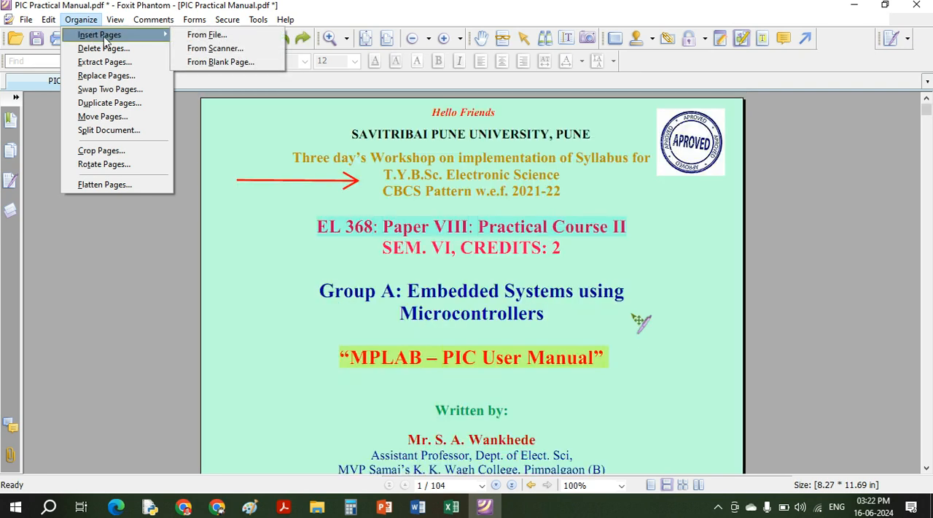
pyautogui.click(195, 38)
pyautogui.click(336, 237)
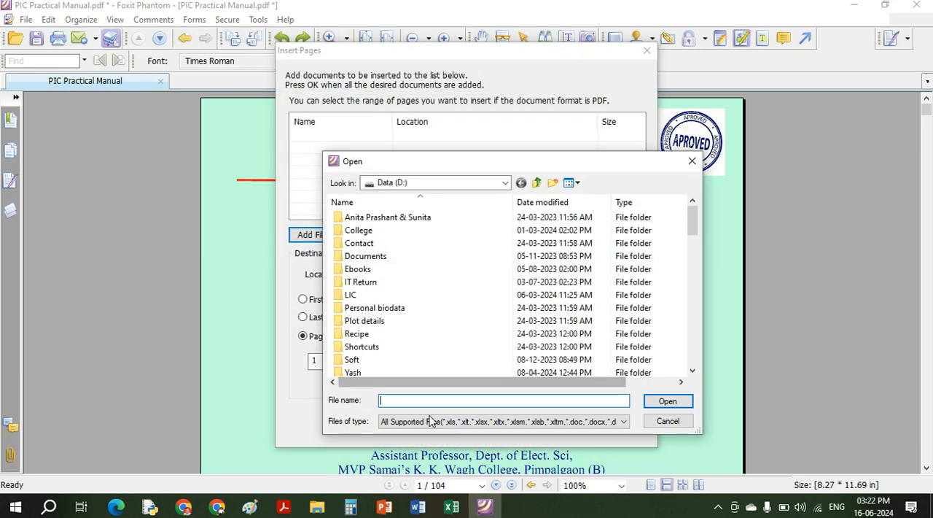
pyautogui.click(434, 423)
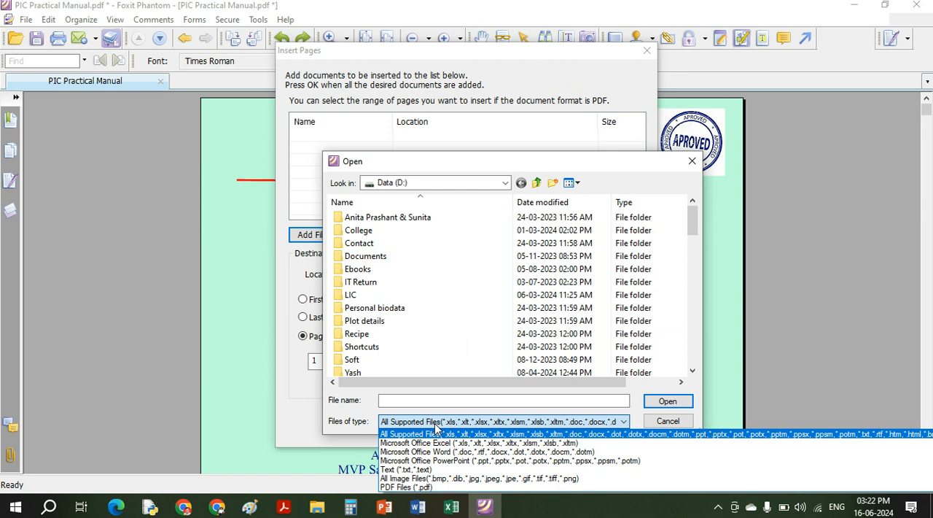
pyautogui.click(431, 487)
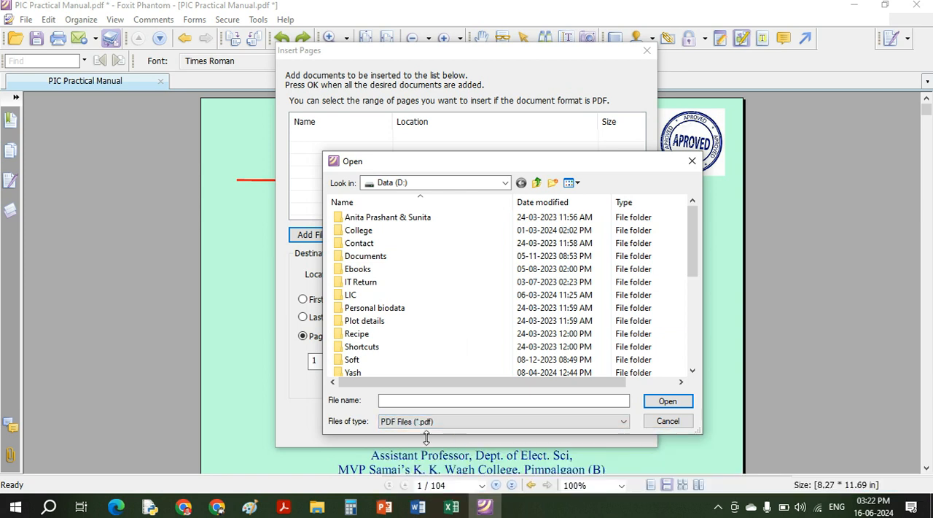
pyautogui.scroll(-4, 413, 321)
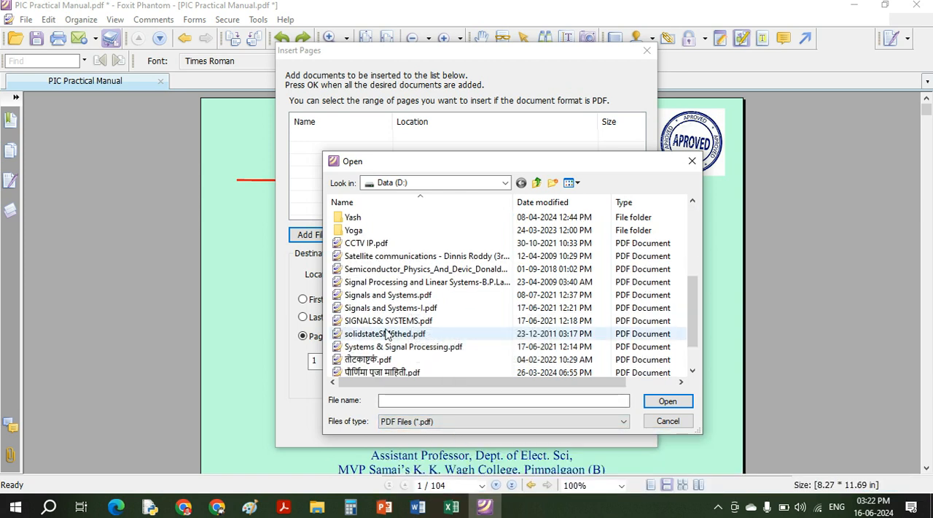
pyautogui.click(384, 321)
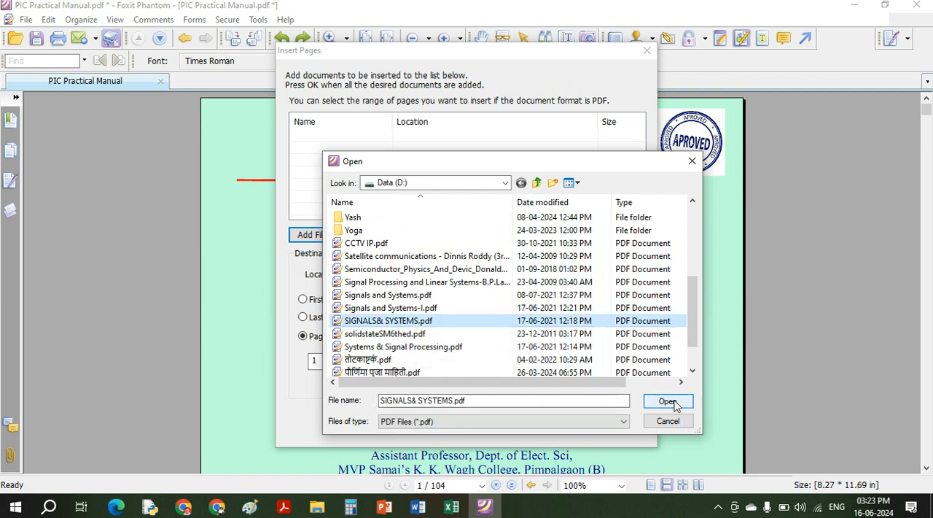
pyautogui.click(665, 402)
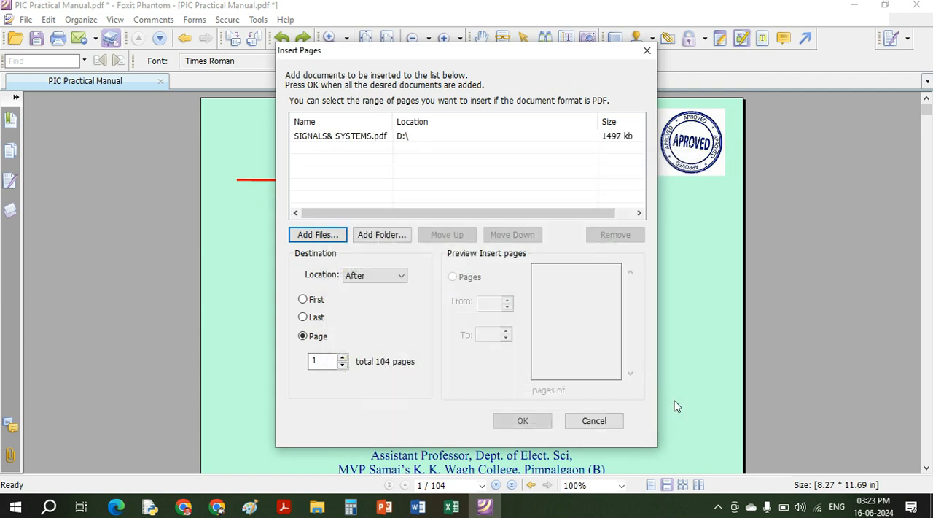
# - Insert the SIGNALS& SYSTEMS.pdf pages after page 1 of the manual and check the inserted pages
pyautogui.click(313, 302)
pyautogui.click(313, 318)
pyautogui.click(315, 340)
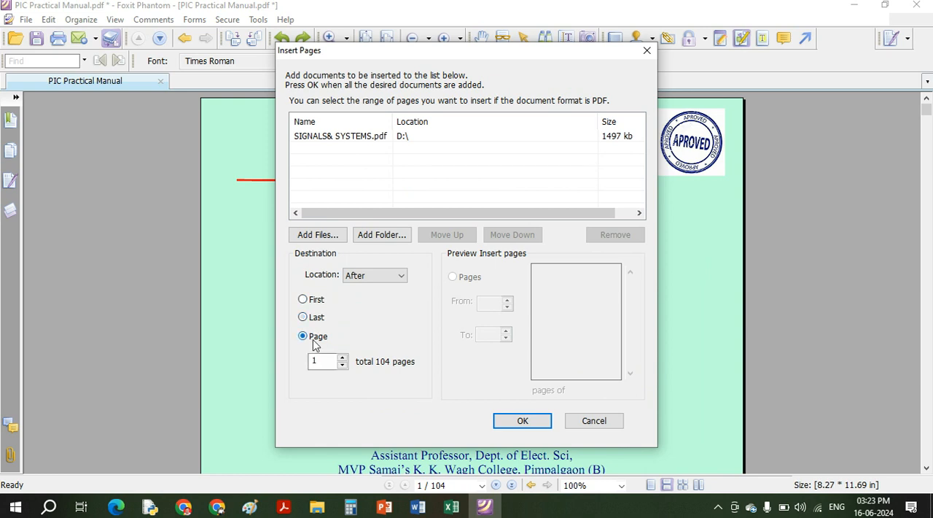
pyautogui.click(522, 420)
pyautogui.scroll(-10, 417, 310)
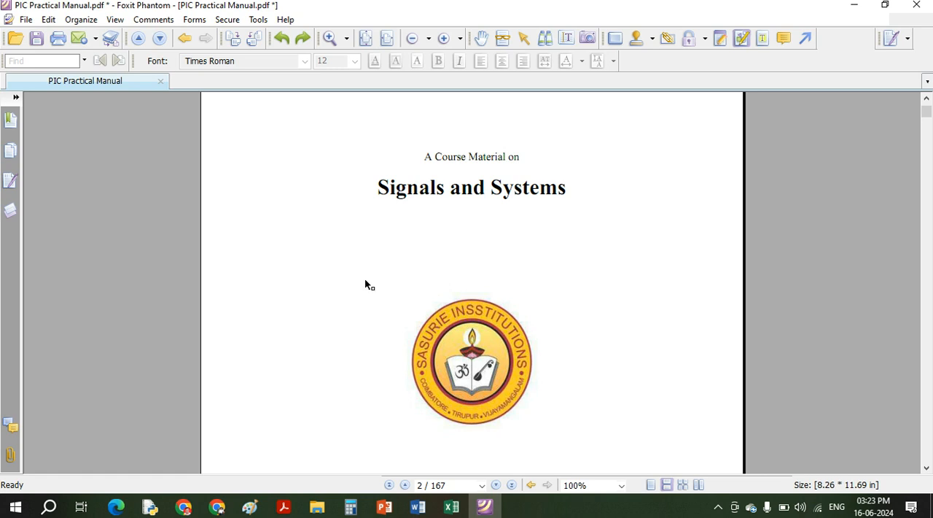
pyautogui.scroll(-1, 365, 279)
pyautogui.scroll(-2, 365, 280)
pyautogui.scroll(2, 366, 280)
pyautogui.scroll(-1, 365, 280)
# - Swap page 1 with page 2 of the manual and check the new page order
pyautogui.click(48, 21)
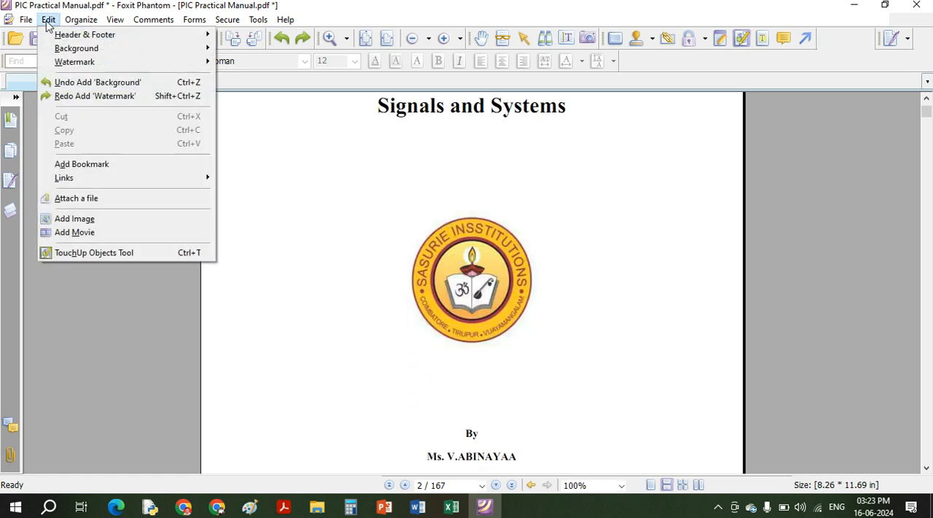
pyautogui.moveTo(75, 21)
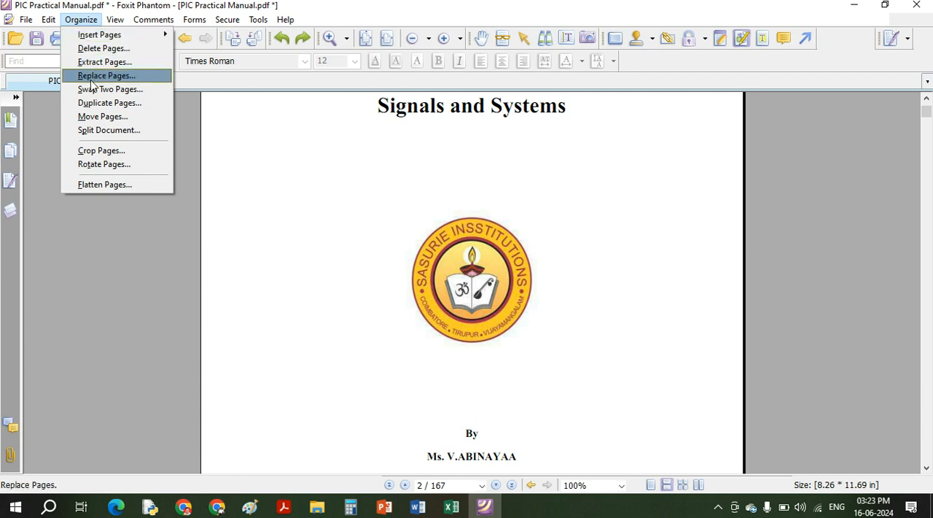
pyautogui.click(112, 94)
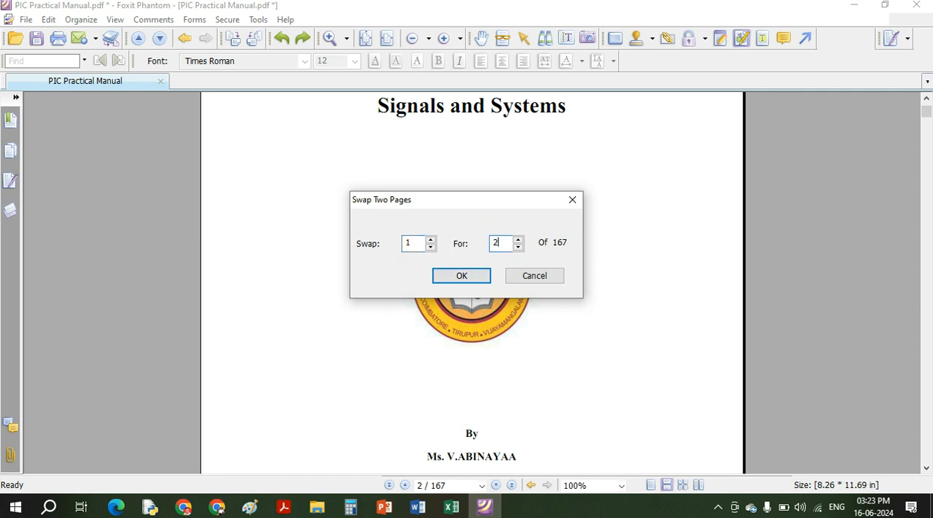
pyautogui.press('Return')
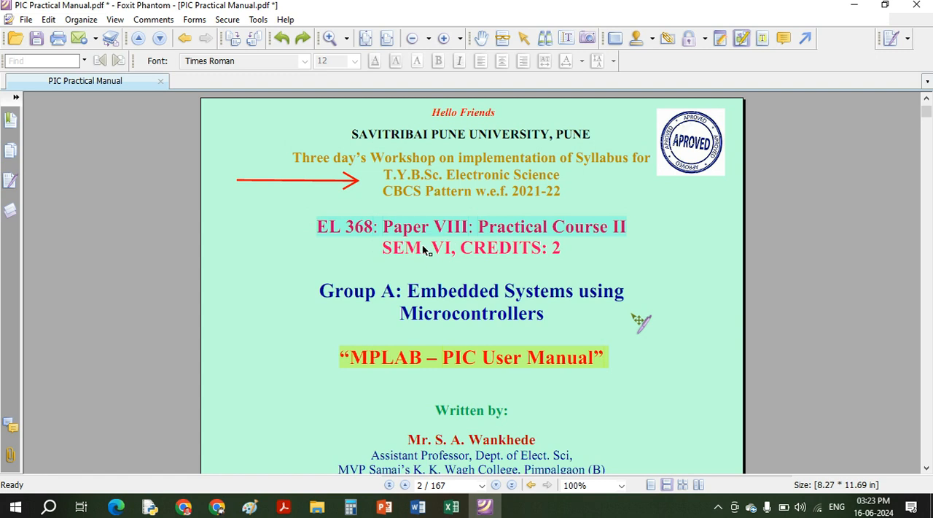
pyautogui.scroll(10, 424, 248)
pyautogui.scroll(-10, 424, 248)
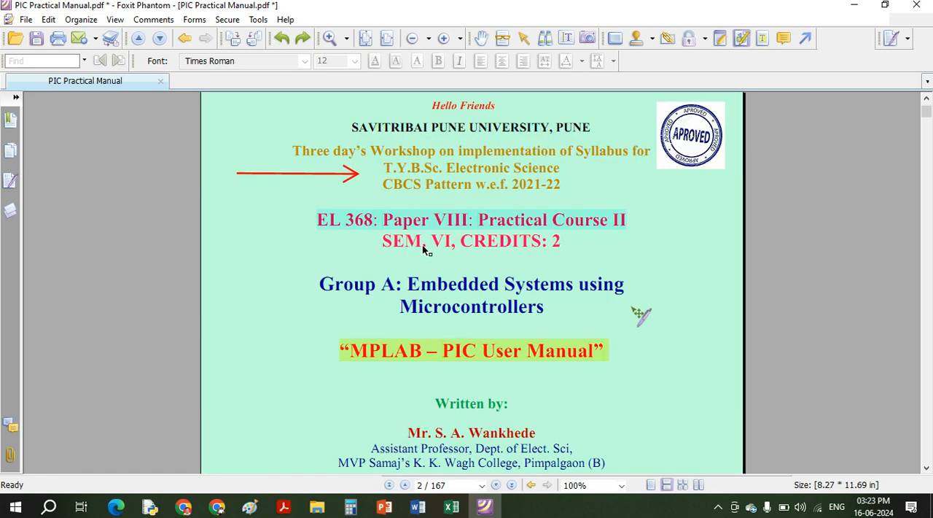
pyautogui.scroll(-2, 425, 248)
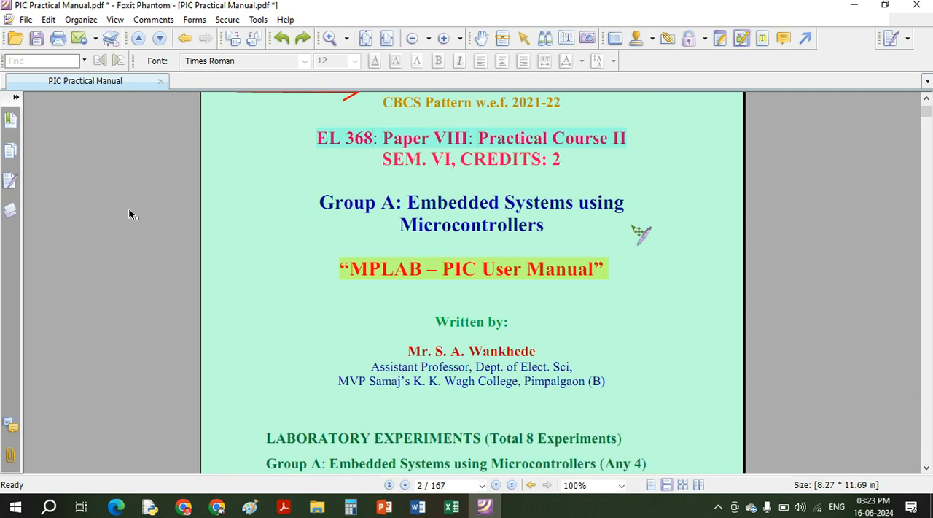
# - Extract pages 2 to 10 as a single file, saved in Downloads as Extract Pages From PIC Practical Manual.pdf
pyautogui.click(81, 20)
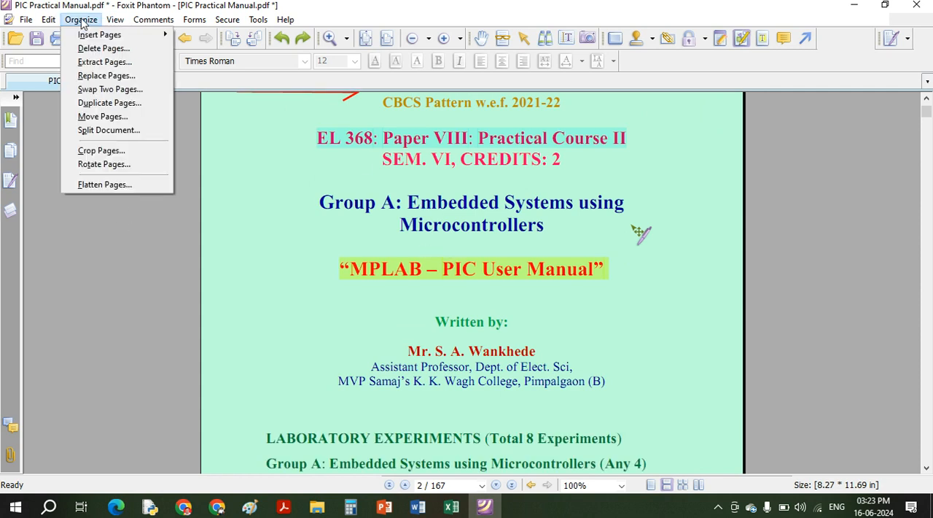
pyautogui.click(86, 64)
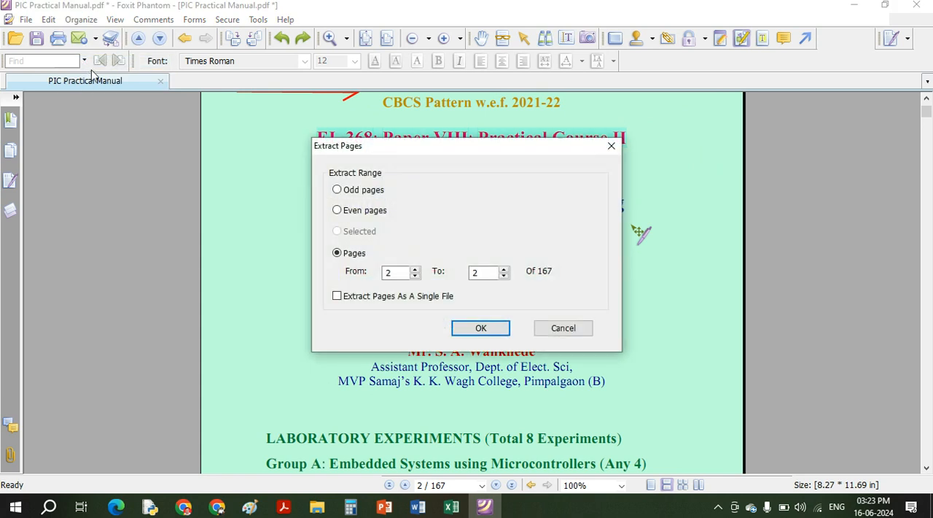
pyautogui.doubleClick(387, 280)
pyautogui.press('Tab')
pyautogui.write('10')
pyautogui.click(393, 298)
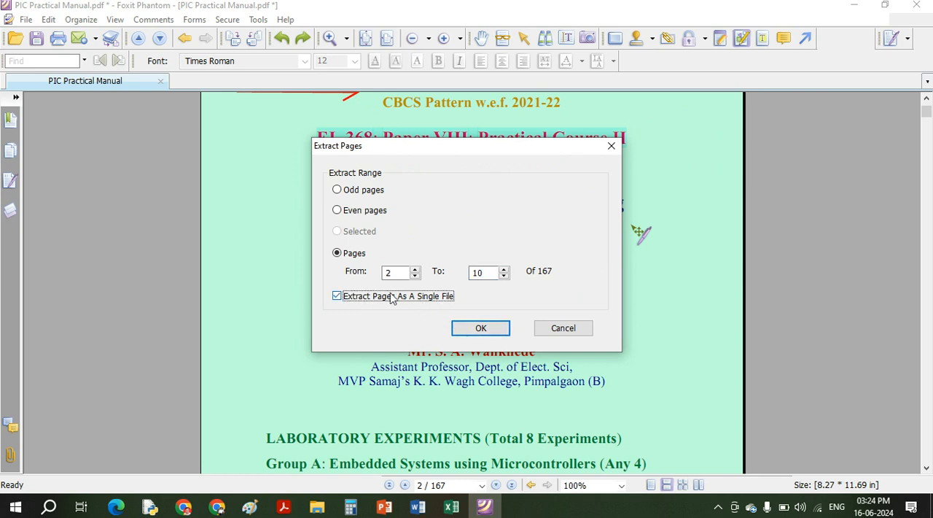
pyautogui.click(476, 335)
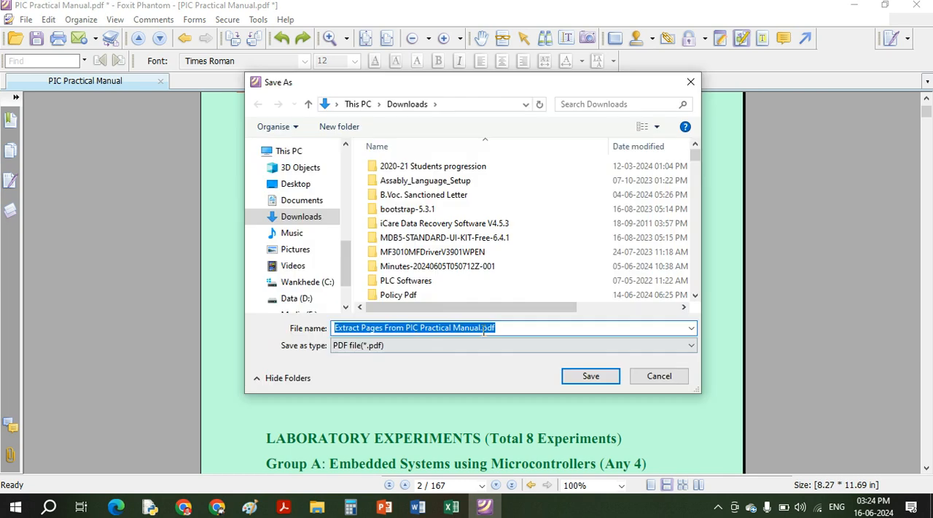
pyautogui.click(587, 377)
# - Open the extracted PDF from the Downloads folder in File Explorer, check its pages and close the PDF program
pyautogui.click(317, 506)
pyautogui.click(169, 145)
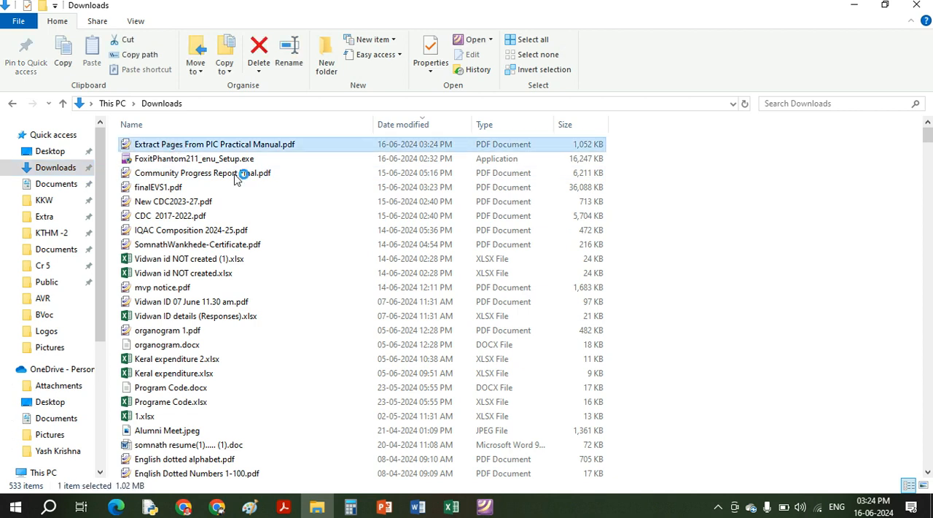
pyautogui.scroll(-5, 338, 188)
pyautogui.scroll(-5, 442, 435)
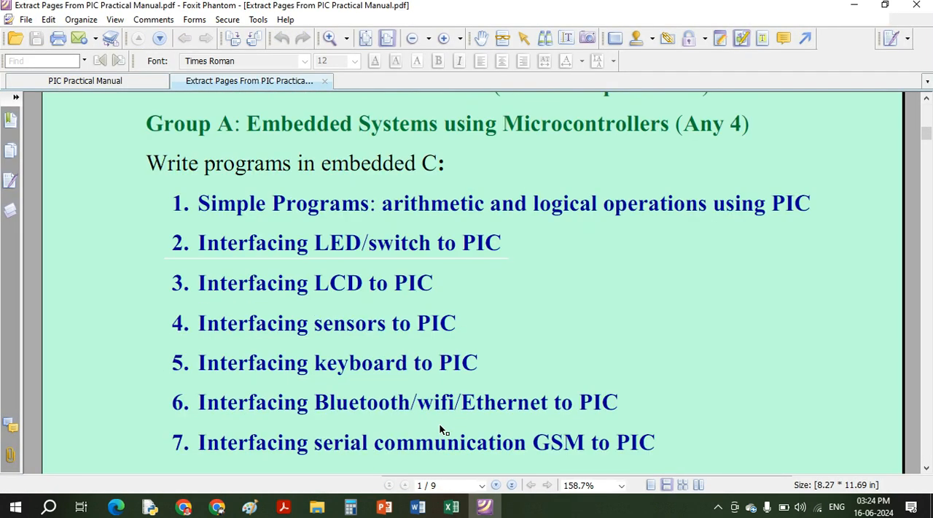
pyautogui.click(925, 6)
# - Review the margin and page range options for cropping pages, closing them without cropping
pyautogui.click(77, 20)
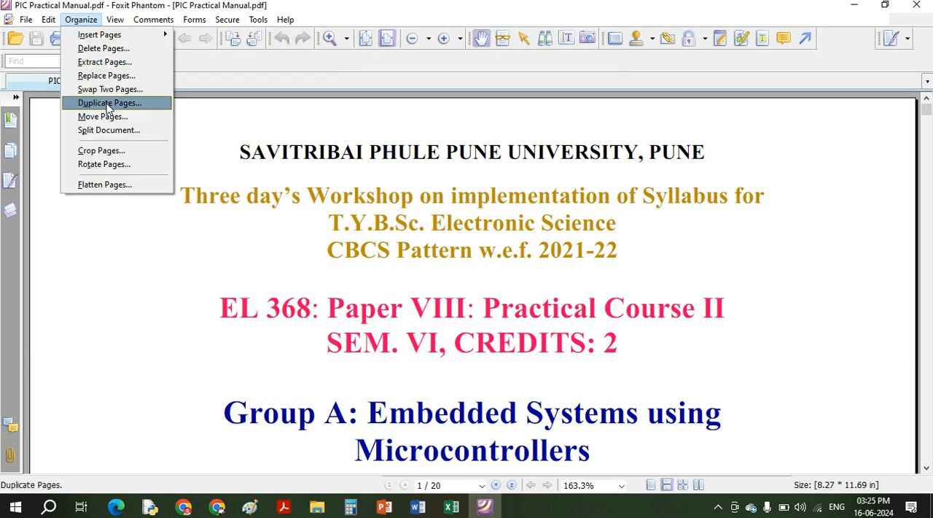
pyautogui.click(119, 151)
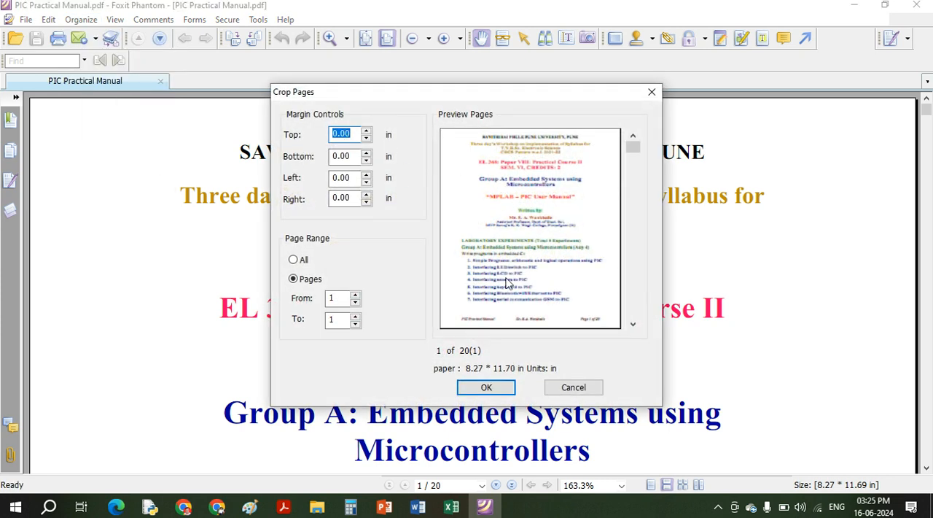
pyautogui.click(646, 94)
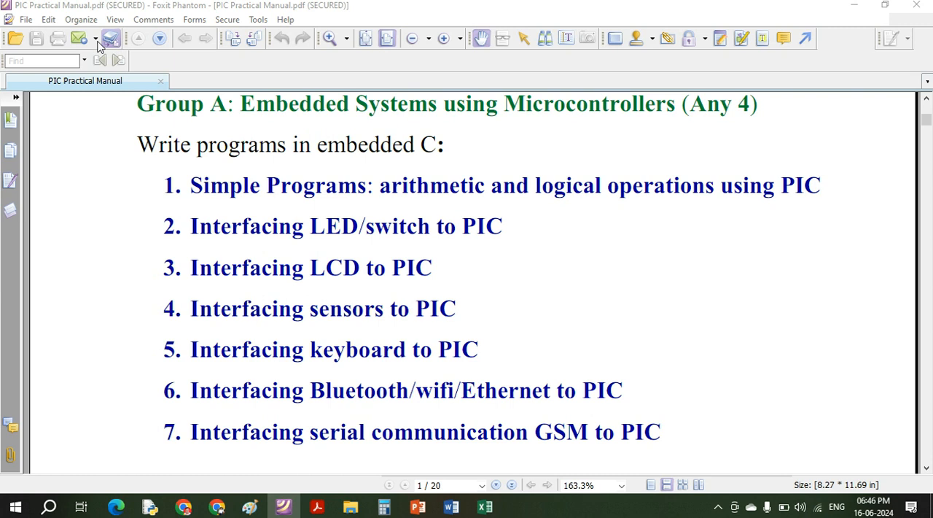
# - Start inserting a page from the Canon MF3010 scanner and preview the book cover on the scanner glass
pyautogui.click(72, 21)
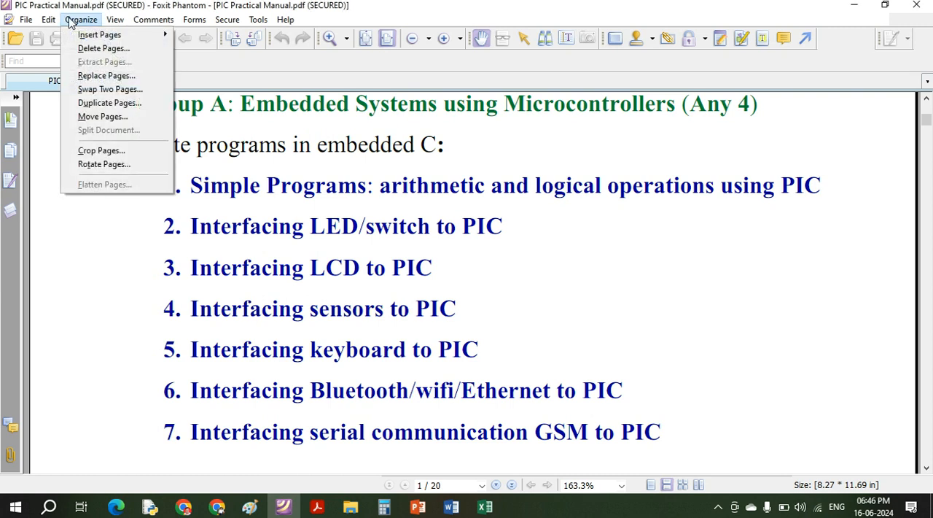
pyautogui.moveTo(89, 38)
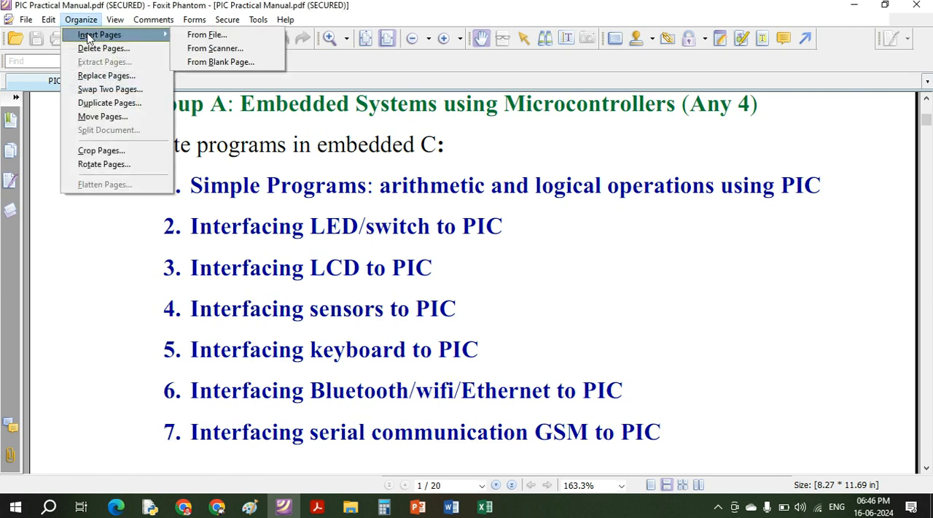
pyautogui.click(233, 48)
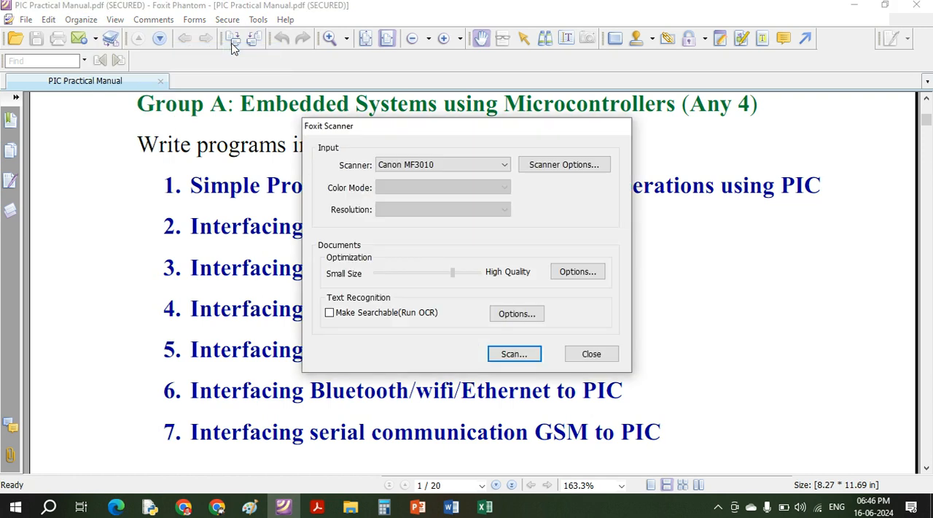
pyautogui.click(420, 169)
pyautogui.click(420, 170)
pyautogui.click(420, 169)
pyautogui.click(420, 169)
pyautogui.click(527, 168)
pyautogui.click(687, 150)
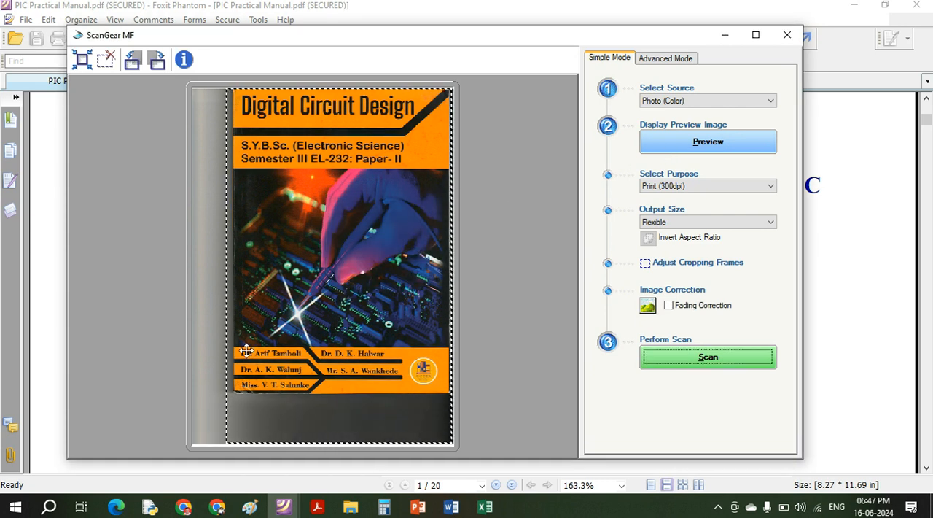
# - Tighten the cropping frame around the Digital Circuit Design cover, scan it into the manual and finish scanning
pyautogui.moveTo(228, 347); pyautogui.dragTo(234, 346)
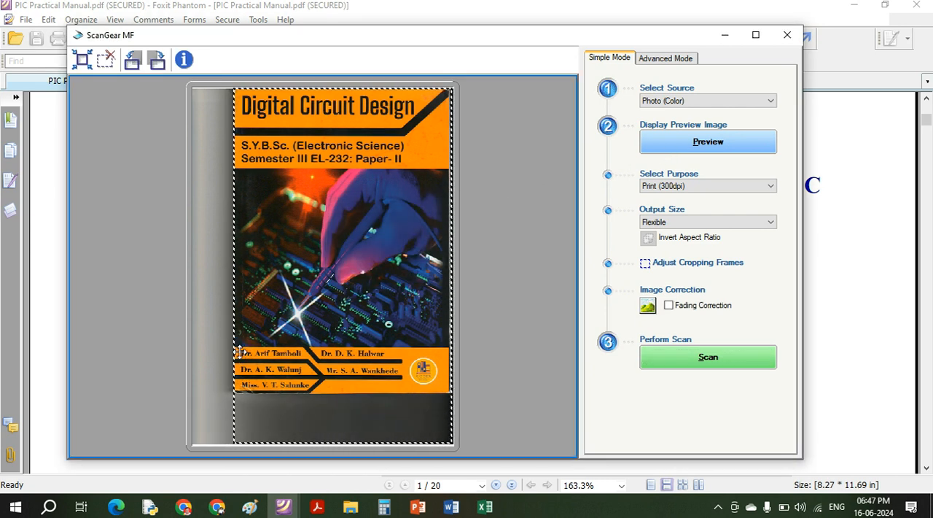
pyautogui.moveTo(343, 442); pyautogui.dragTo(358, 394)
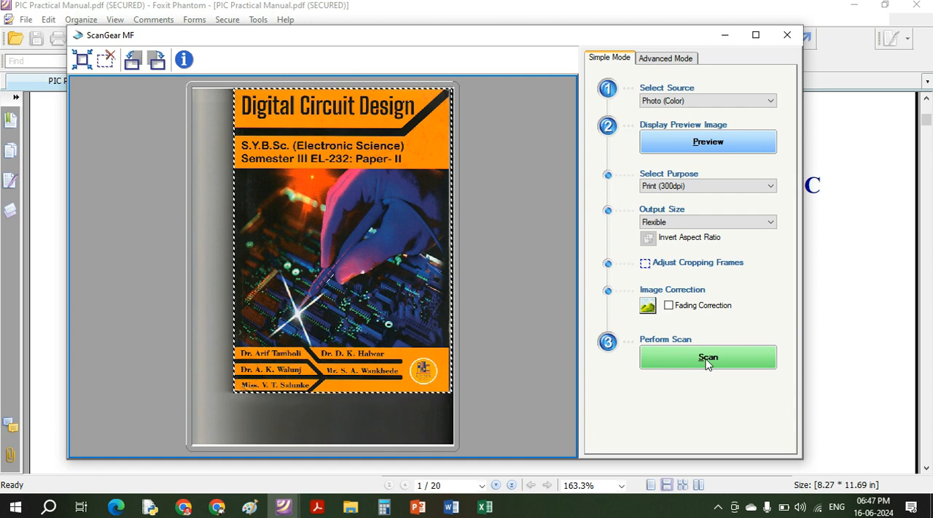
pyautogui.click(707, 358)
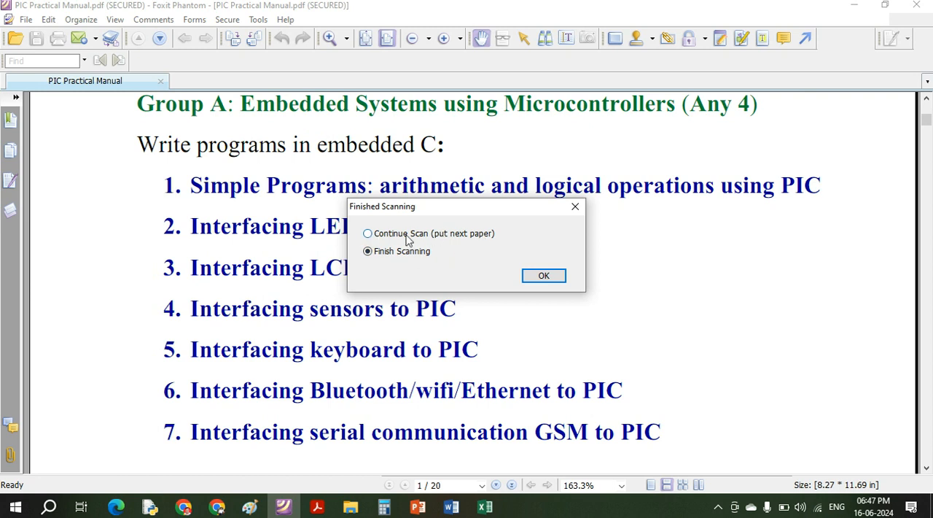
pyautogui.click(543, 276)
pyautogui.scroll(-5, 472, 292)
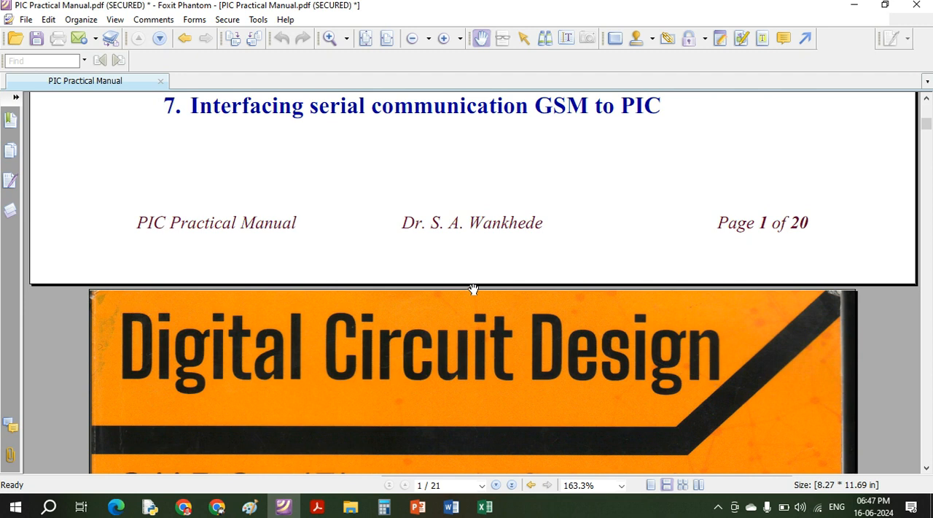
pyautogui.scroll(-10, 473, 290)
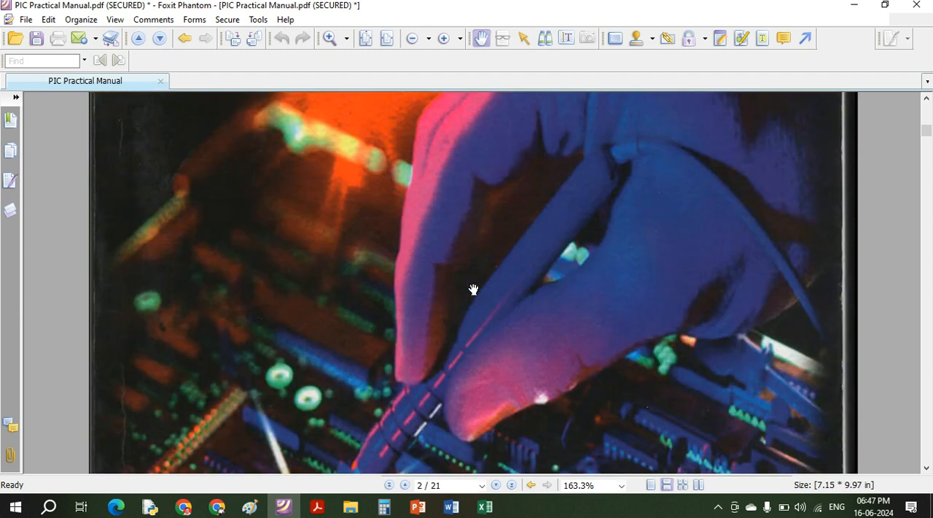
pyautogui.scroll(-4, 473, 290)
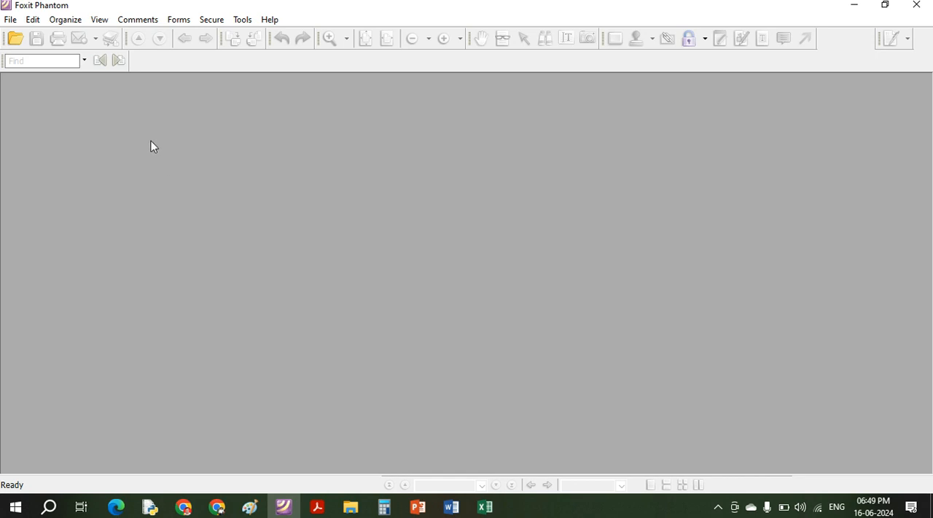
# - Start creating a new PDF document from the Canon MF3010 scanner, saving it as Untitled.pdf in the Downloads folder
pyautogui.click(10, 20)
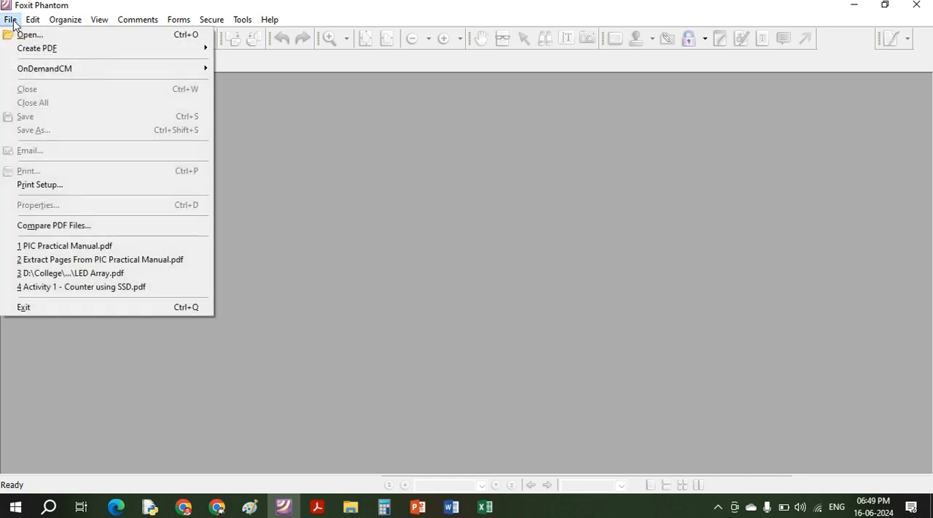
pyautogui.moveTo(33, 46)
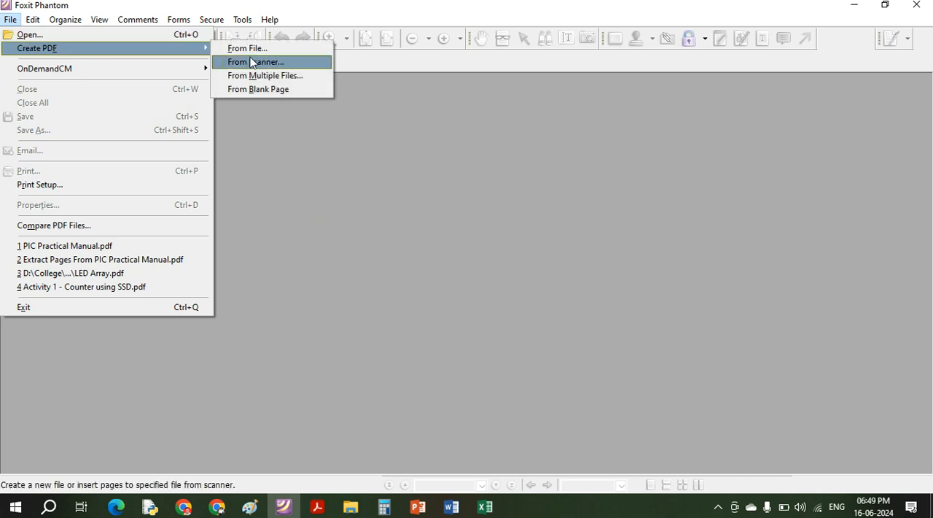
pyautogui.click(250, 61)
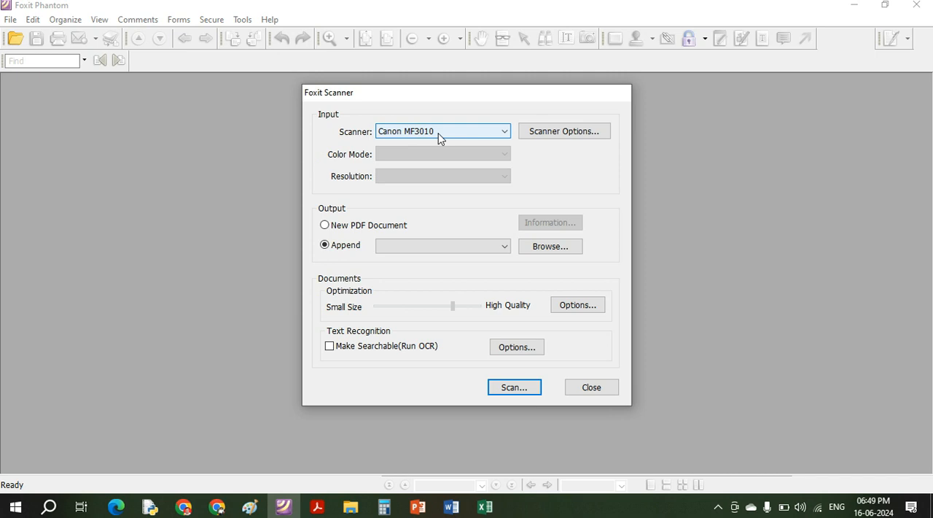
pyautogui.click(372, 226)
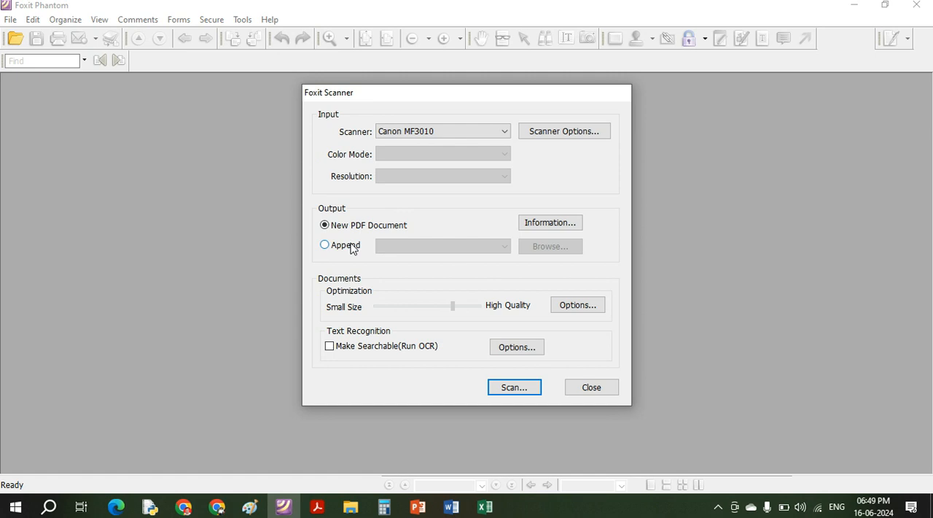
pyautogui.click(500, 392)
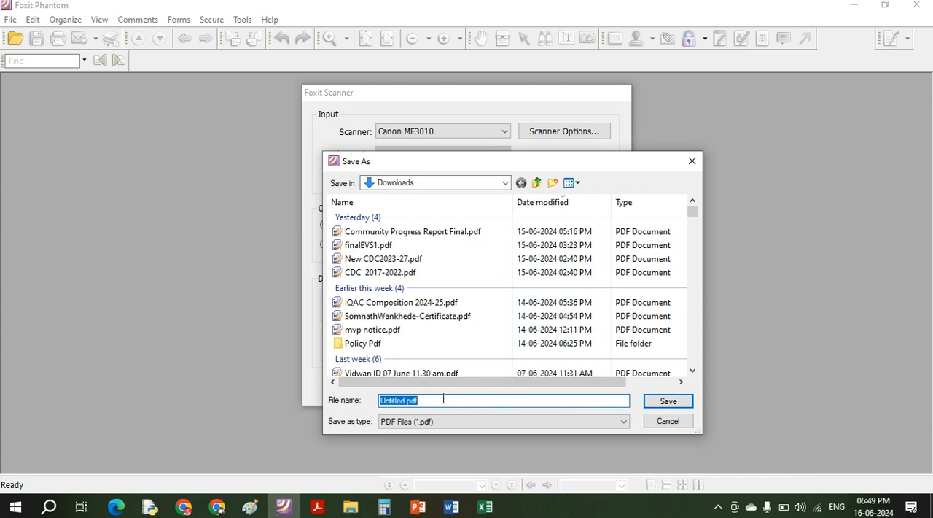
pyautogui.click(667, 401)
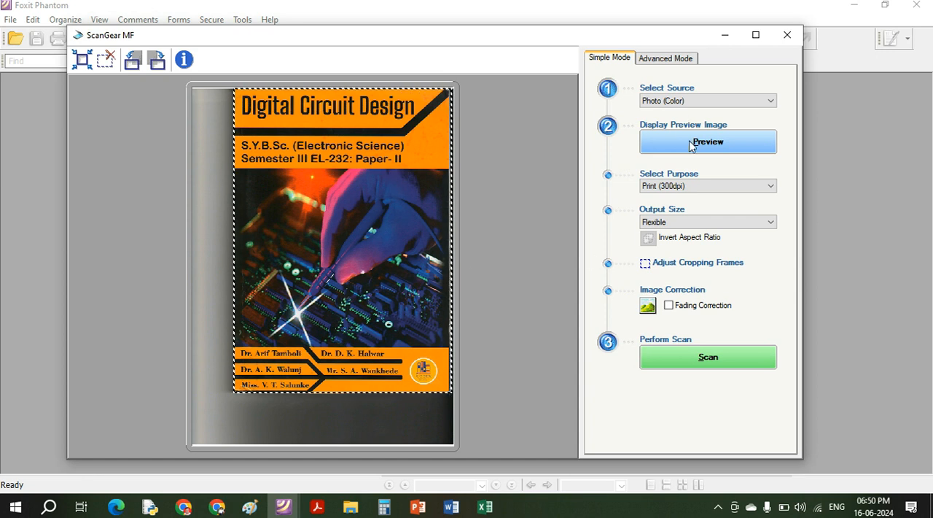
# - Scan the framed Digital Circuit Design cover into the new PDF, finish scanning and check the resulting page
pyautogui.click(678, 359)
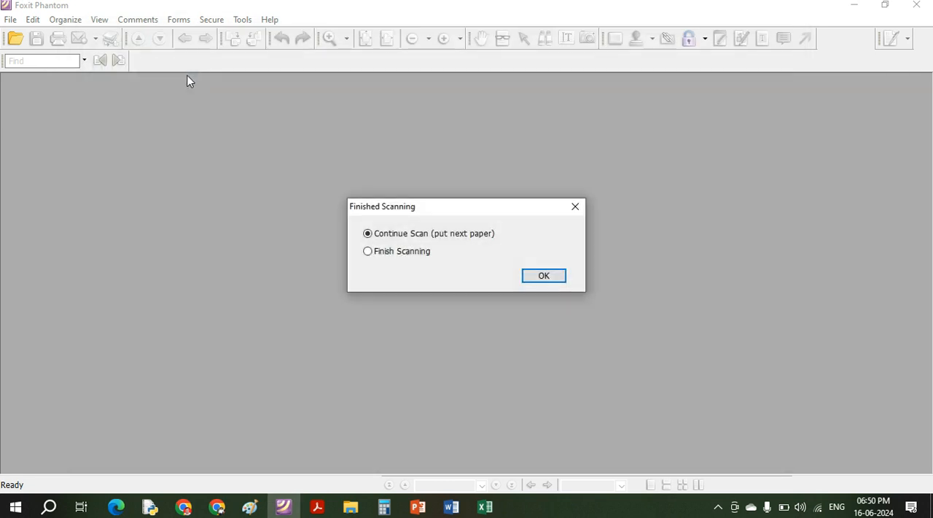
pyautogui.click(392, 251)
pyautogui.click(542, 275)
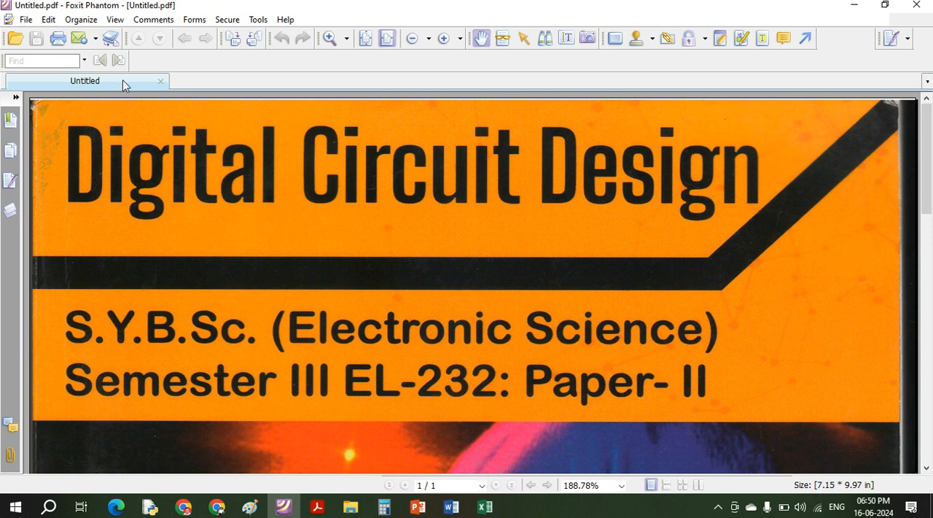
pyautogui.scroll(-3, 308, 250)
pyautogui.scroll(-5, 308, 250)
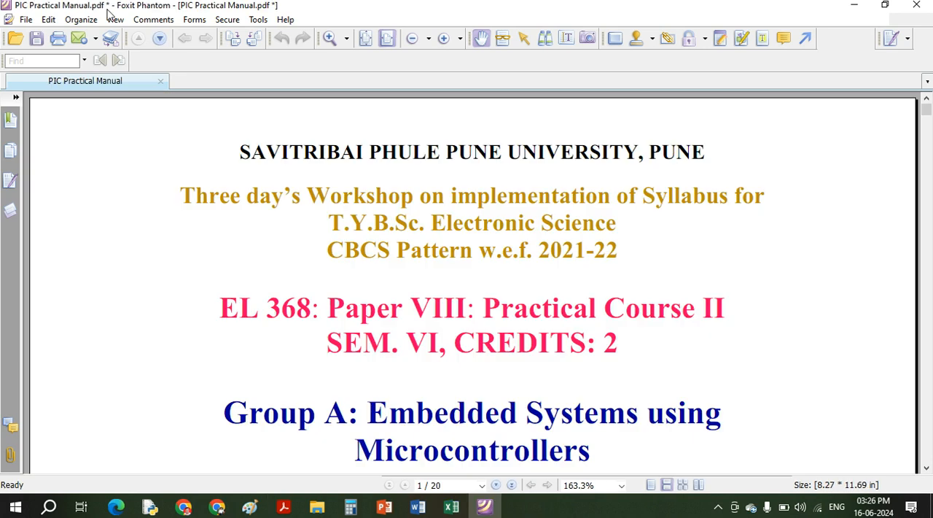
# - Add a check box form field beside the university heading on page 1 of PIC Practical Manual and tick it with the Hand tool
pyautogui.click(116, 21)
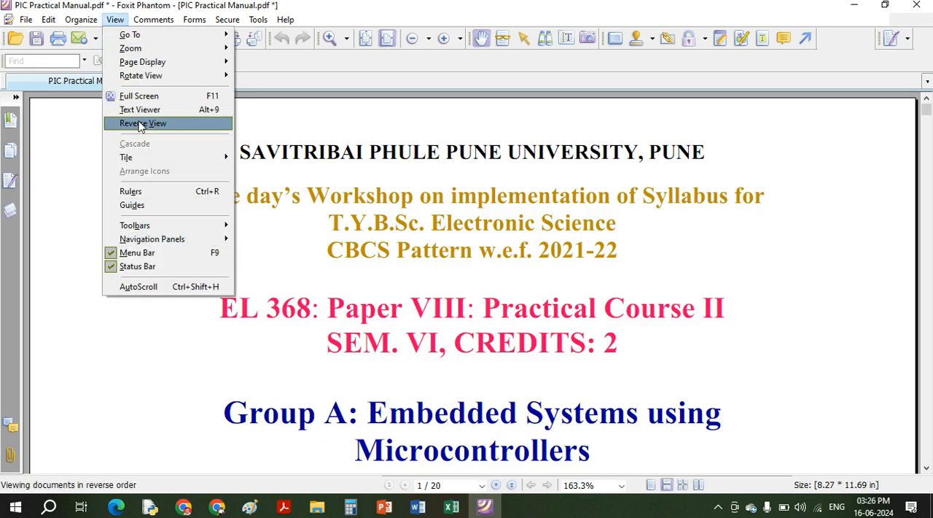
pyautogui.moveTo(156, 27)
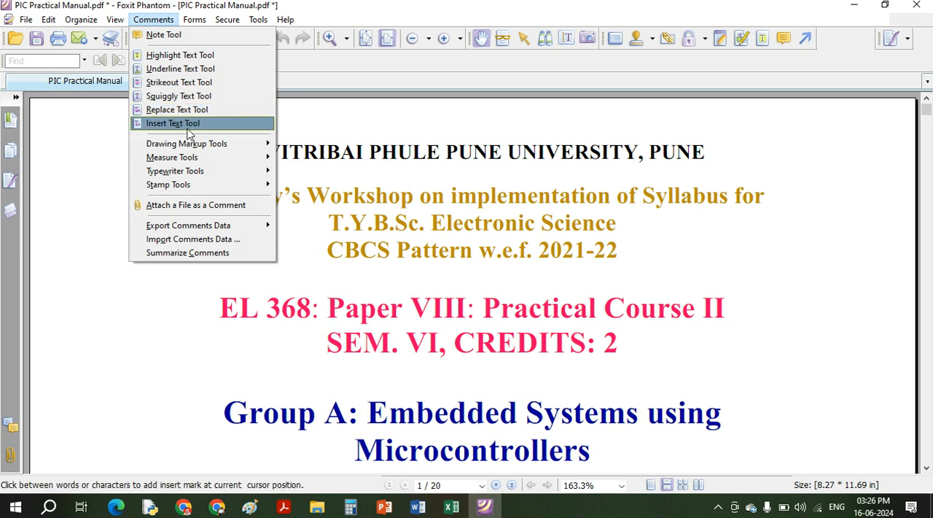
pyautogui.moveTo(203, 13)
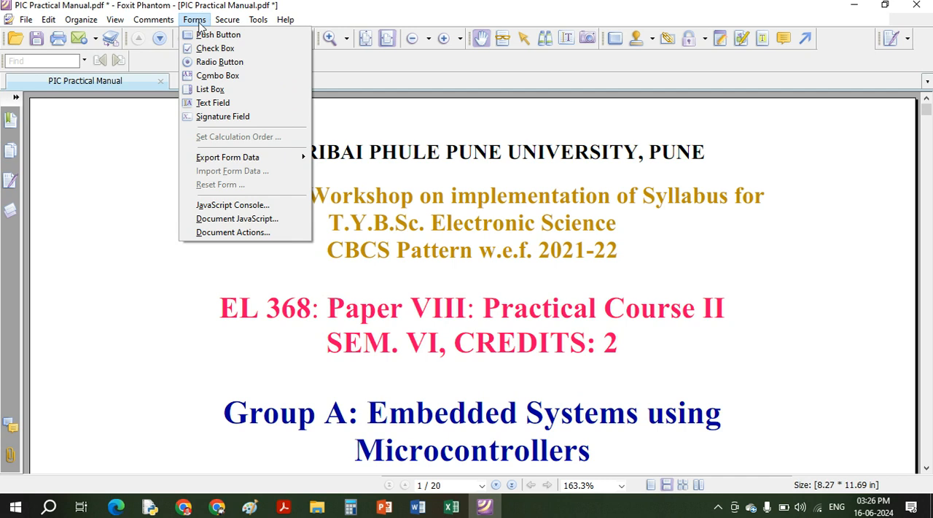
pyautogui.click(236, 50)
pyautogui.moveTo(73, 137); pyautogui.dragTo(124, 190)
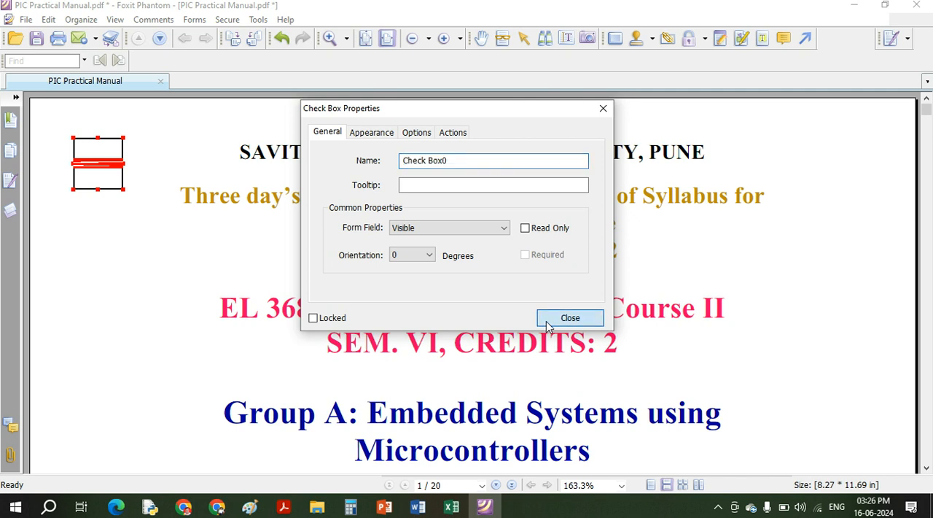
pyautogui.click(569, 318)
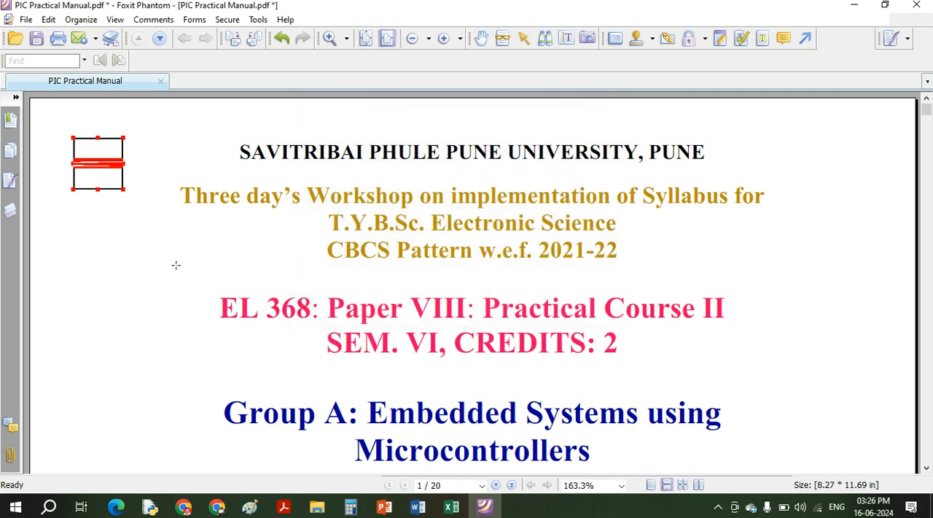
pyautogui.click(481, 38)
pyautogui.click(100, 188)
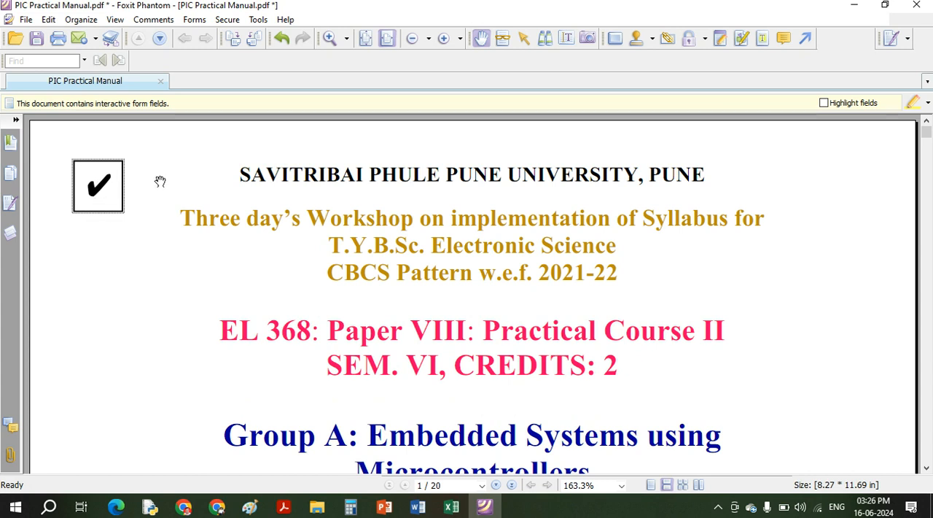
# - Open the password encryption settings and try out the option requiring a password to open the document, leaving it disabled
pyautogui.click(195, 19)
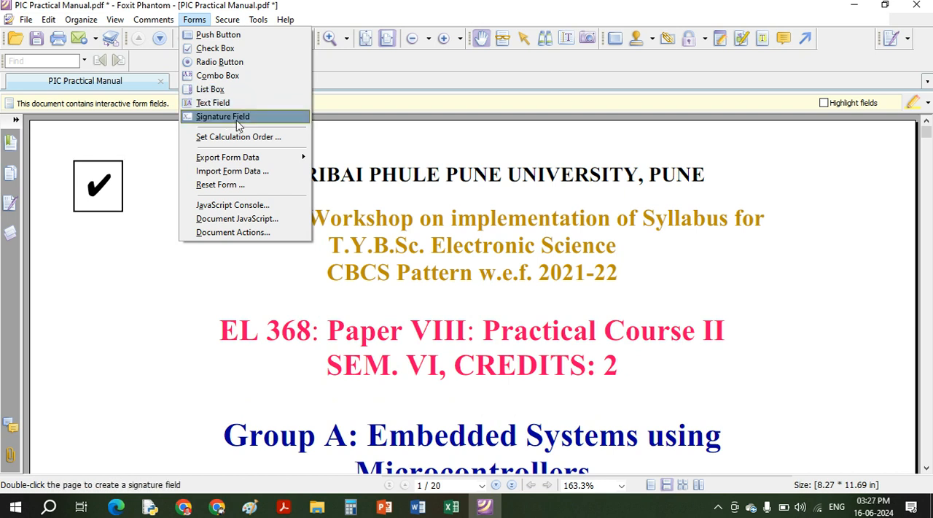
pyautogui.moveTo(231, 27)
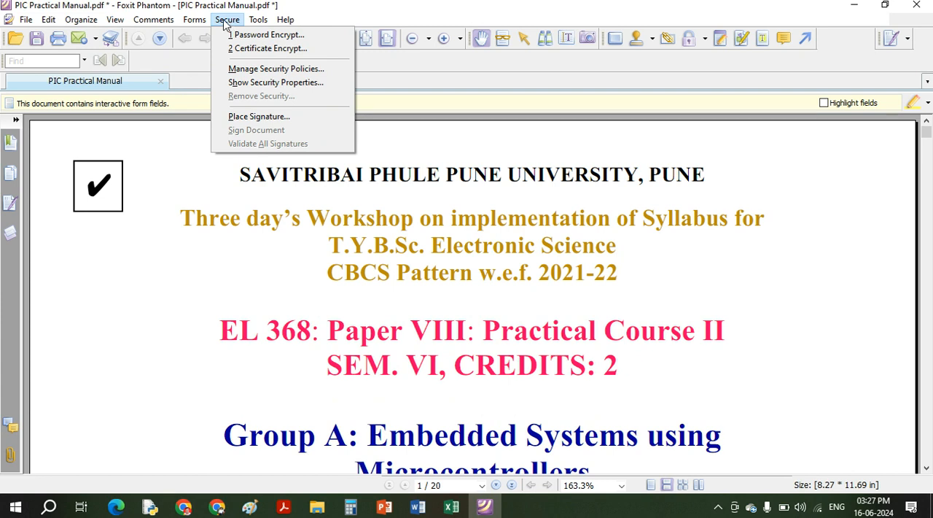
pyautogui.click(272, 36)
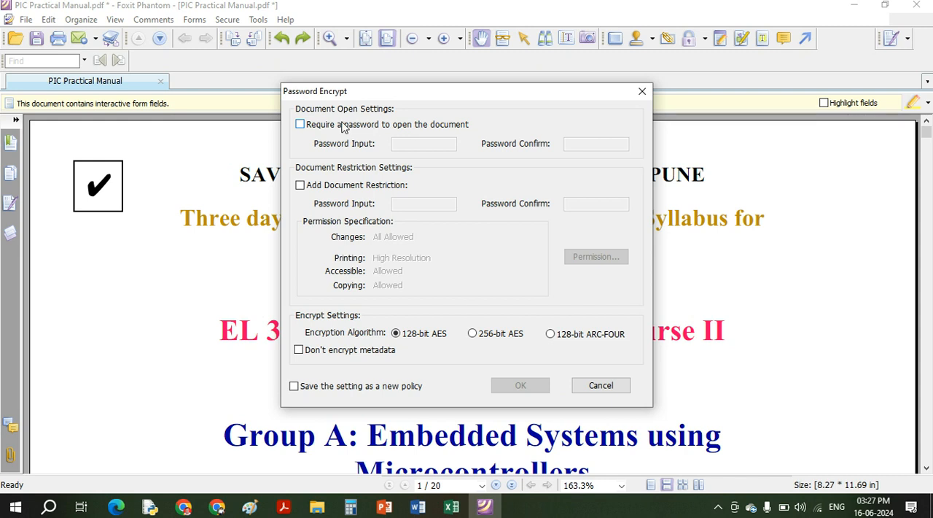
pyautogui.click(299, 125)
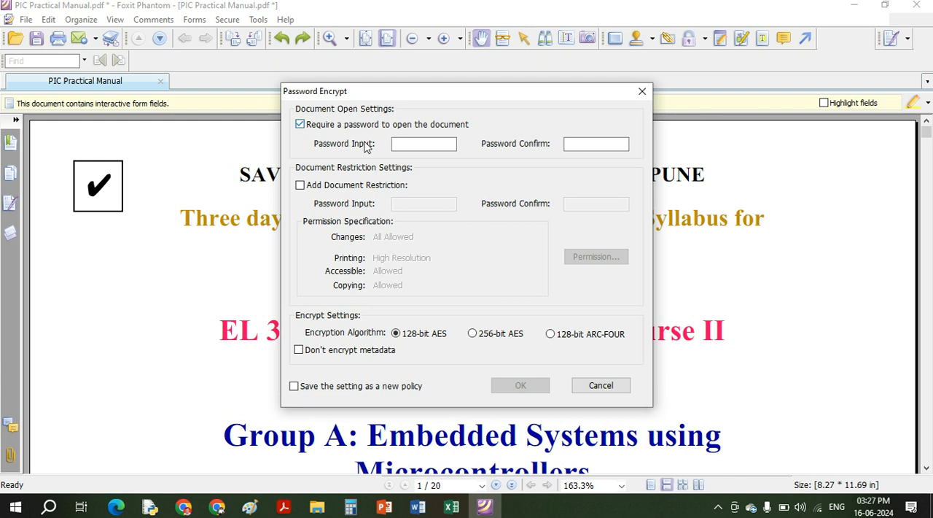
pyautogui.click(322, 126)
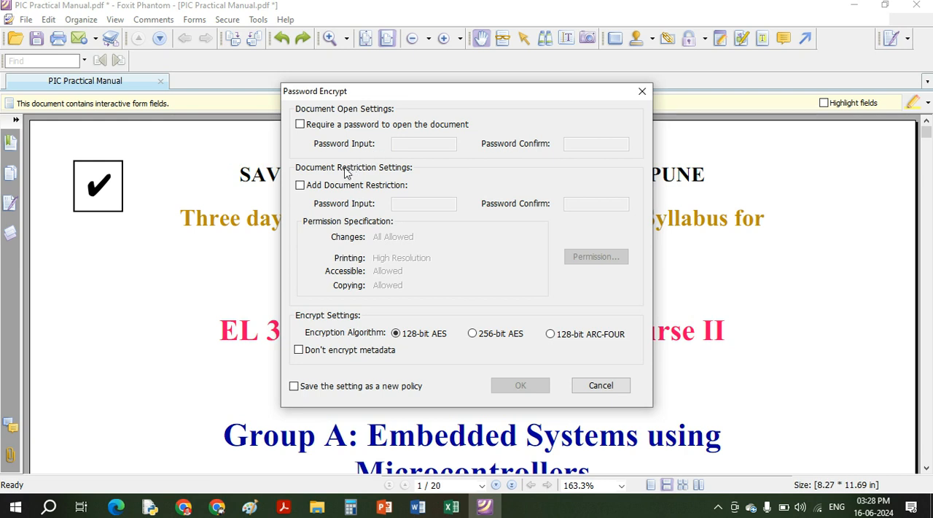
# - Enable the document restriction and enter and confirm the restriction password
pyautogui.click(323, 192)
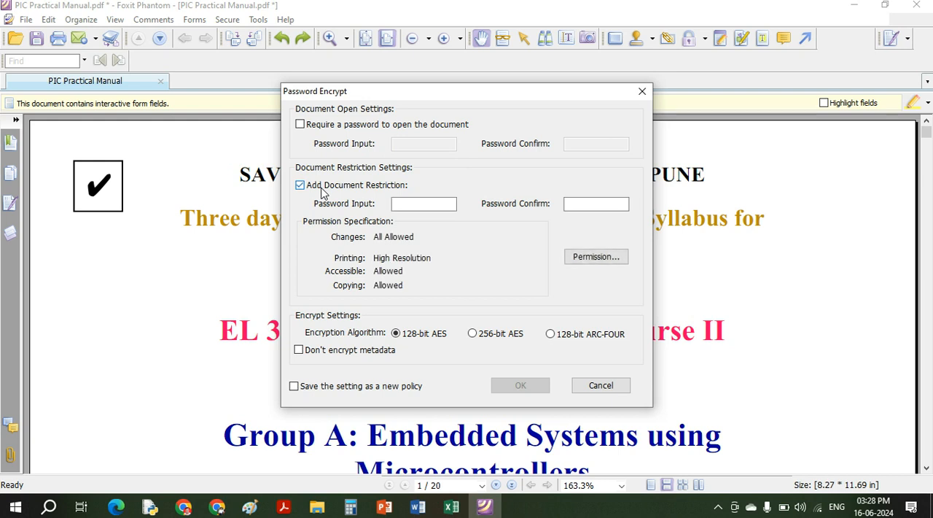
pyautogui.click(419, 207)
pyautogui.press('Tab')
pyautogui.write('•')
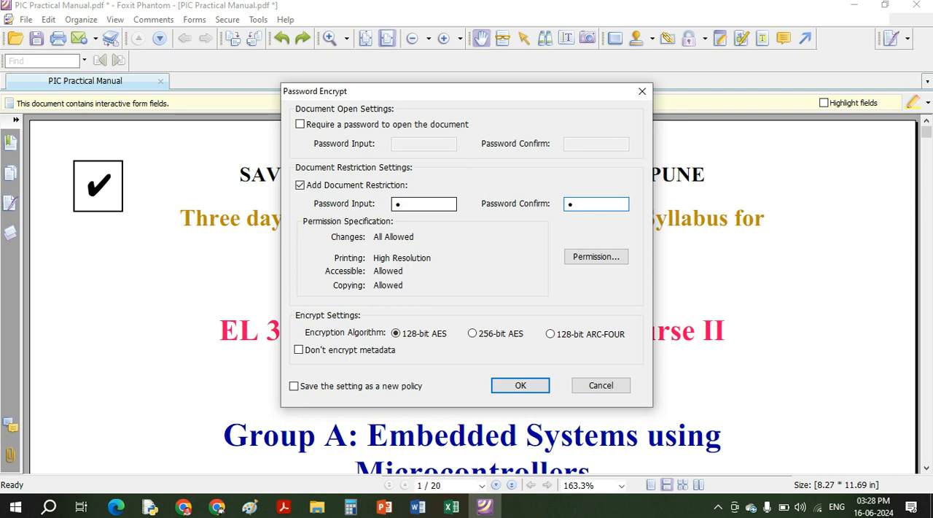
# - Disallow low- and high-resolution printing, playing media clips and extracting document contents, and apply the password encryption
pyautogui.click(592, 256)
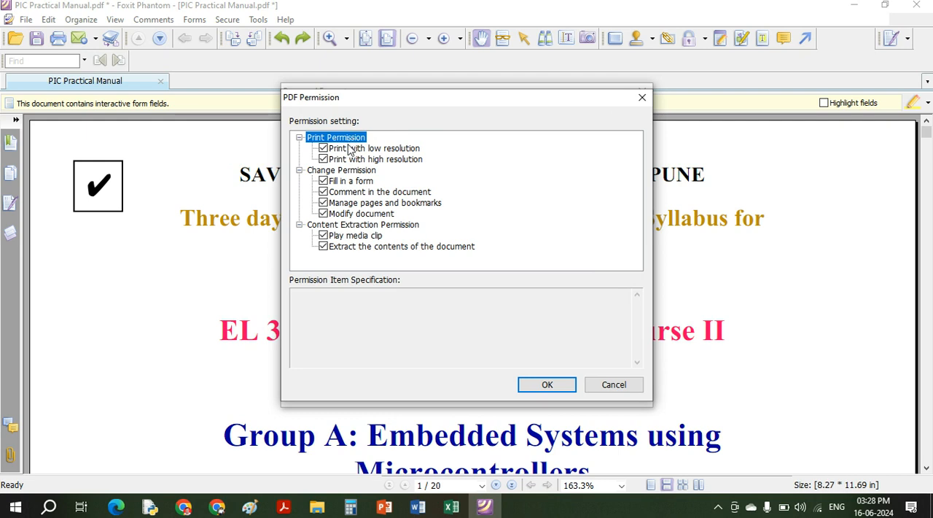
pyautogui.click(325, 150)
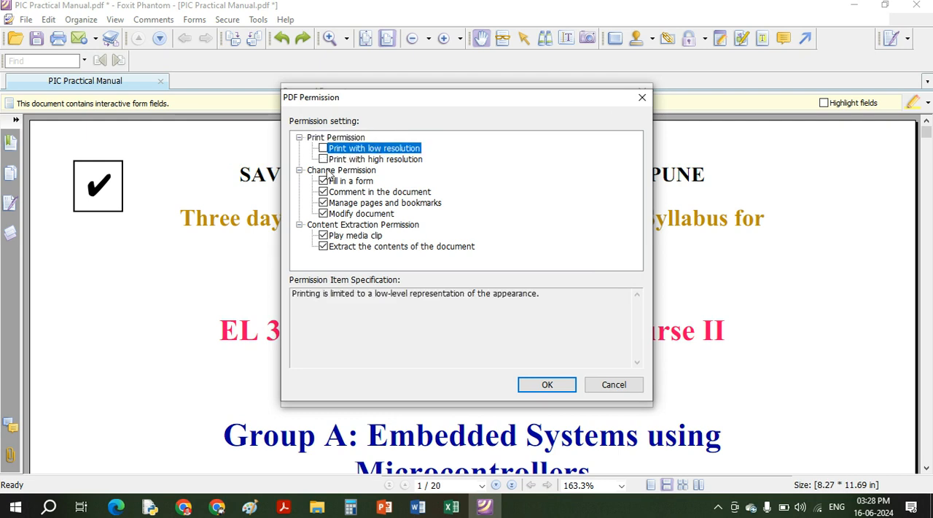
pyautogui.click(323, 235)
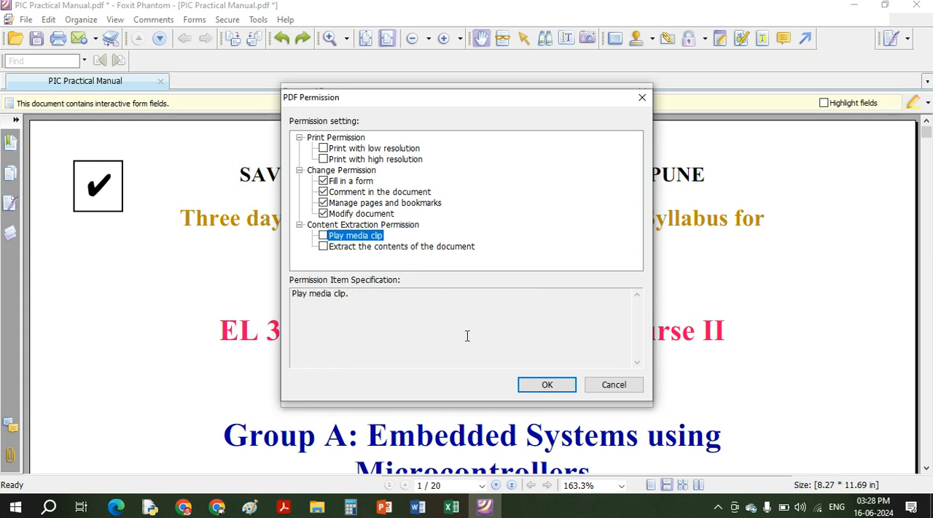
pyautogui.click(530, 394)
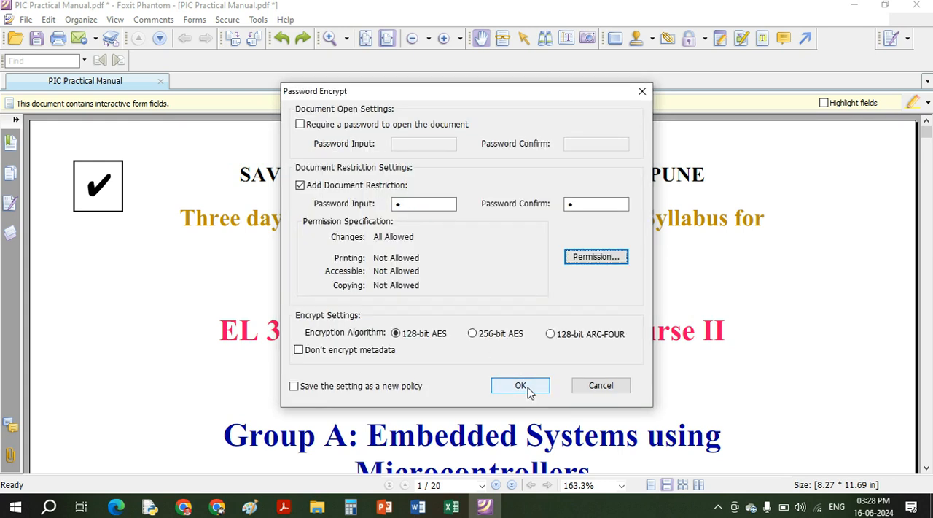
pyautogui.click(527, 391)
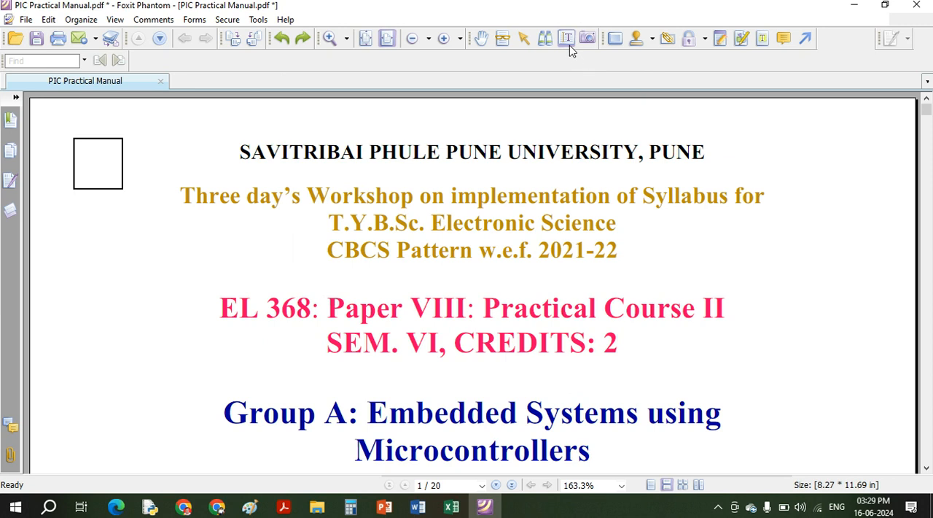
# - Select the whole university heading on page 1 with the Select Text tool and review the commands offered for it
pyautogui.click(568, 40)
pyautogui.moveTo(244, 145); pyautogui.dragTo(542, 135)
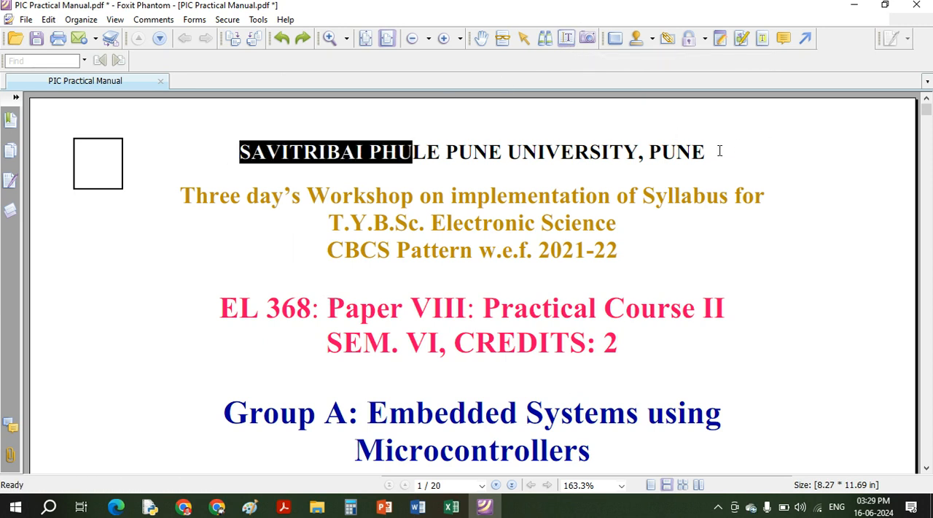
pyautogui.moveTo(737, 148); pyautogui.dragTo(709, 151)
pyautogui.rightClick(679, 153)
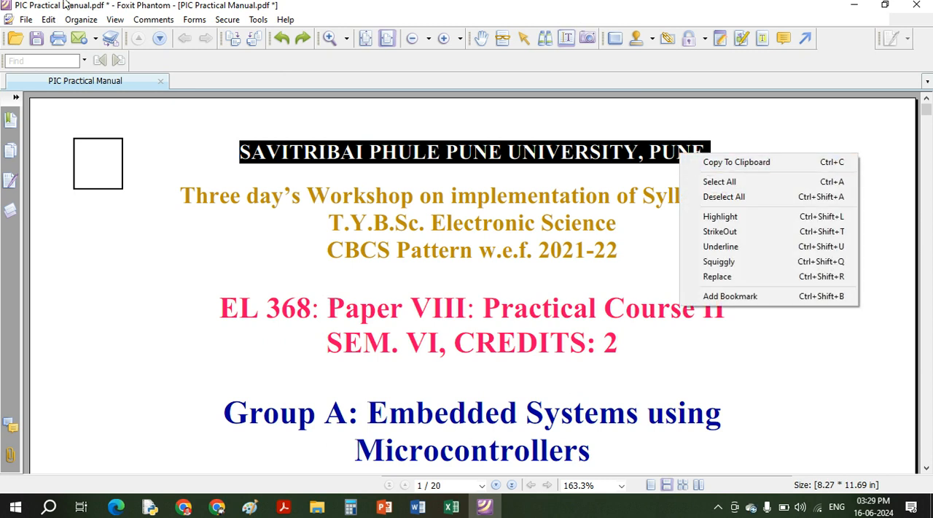
# - Save the manual with its security settings and check whether the selected heading can be copied
pyautogui.click(35, 39)
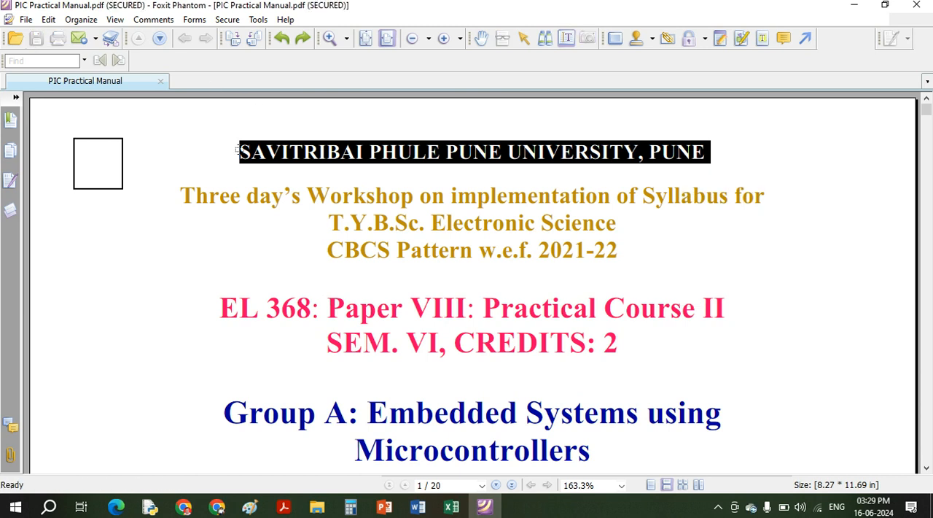
pyautogui.rightClick(268, 154)
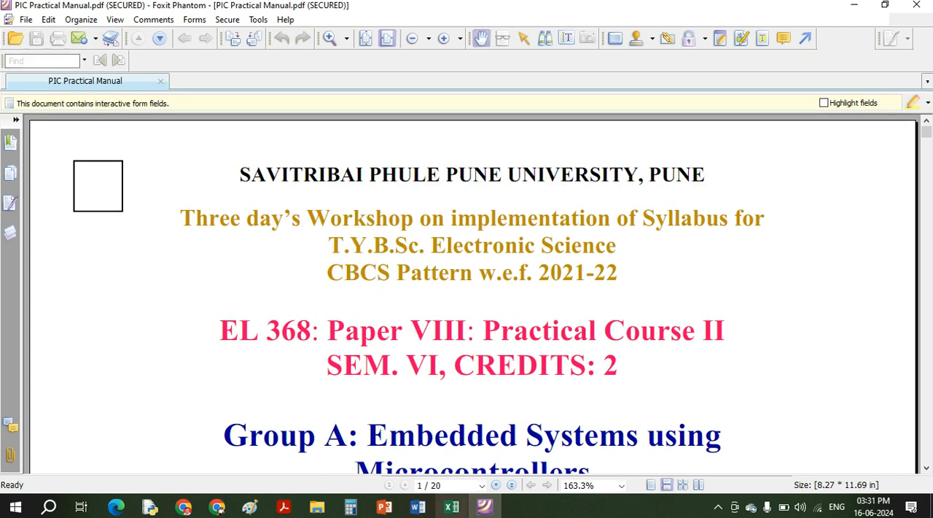
# - Open PIC Practical Manual.pdf from the Term 2 folder in Adobe Acrobat and test its check box before closing it
pyautogui.click(481, 514)
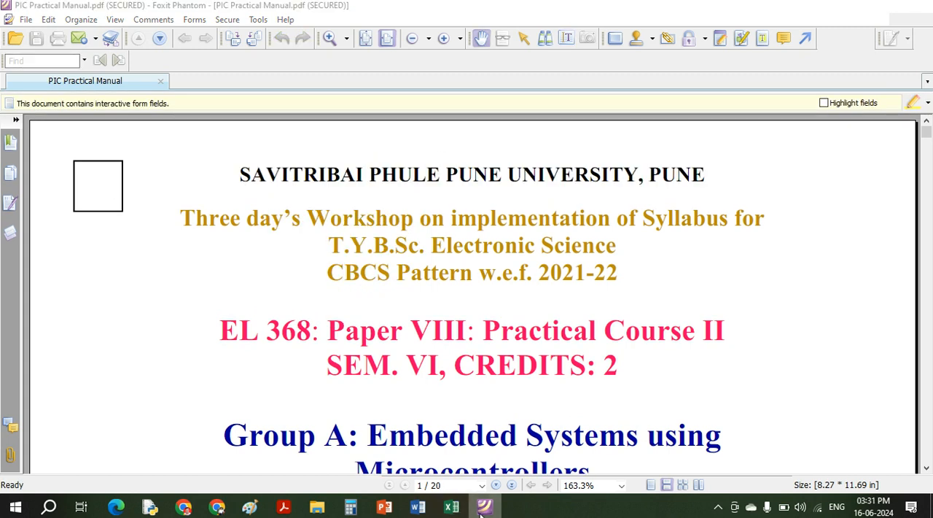
pyautogui.click(188, 146)
pyautogui.rightClick(188, 145)
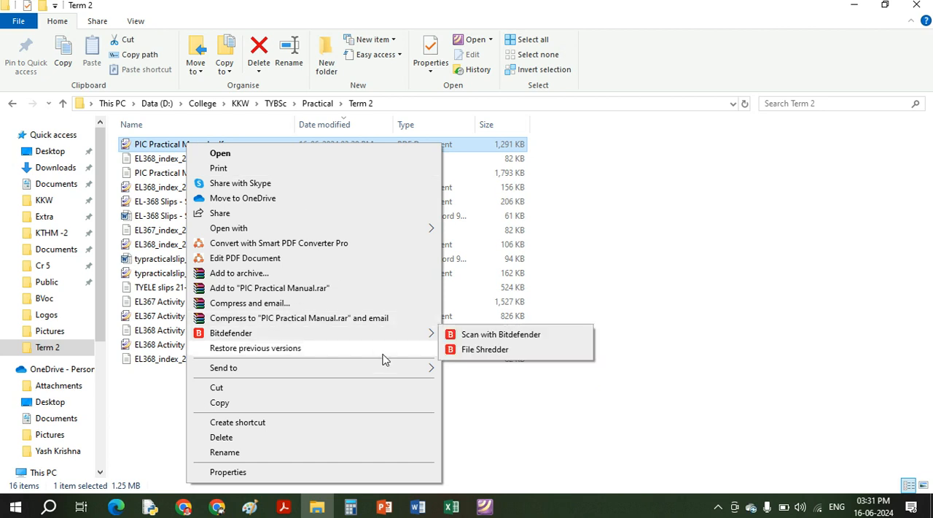
pyautogui.moveTo(386, 230)
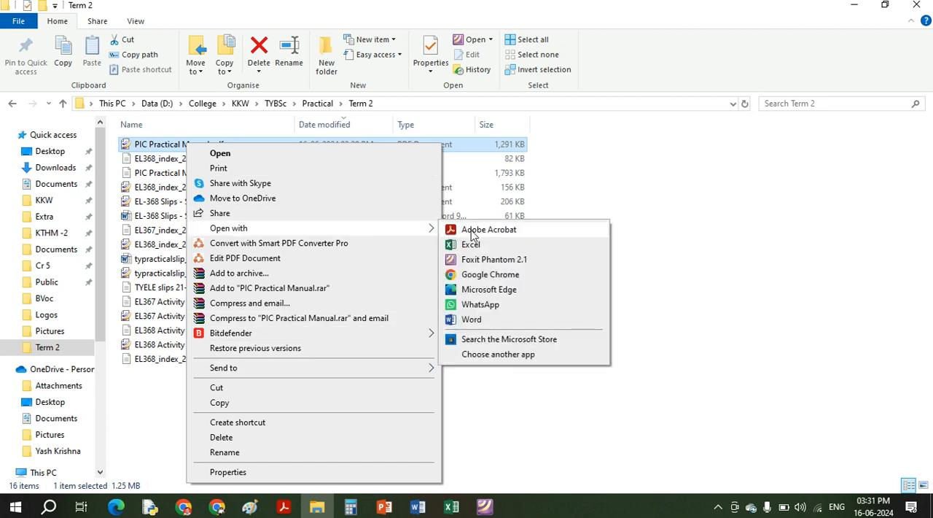
pyautogui.click(487, 230)
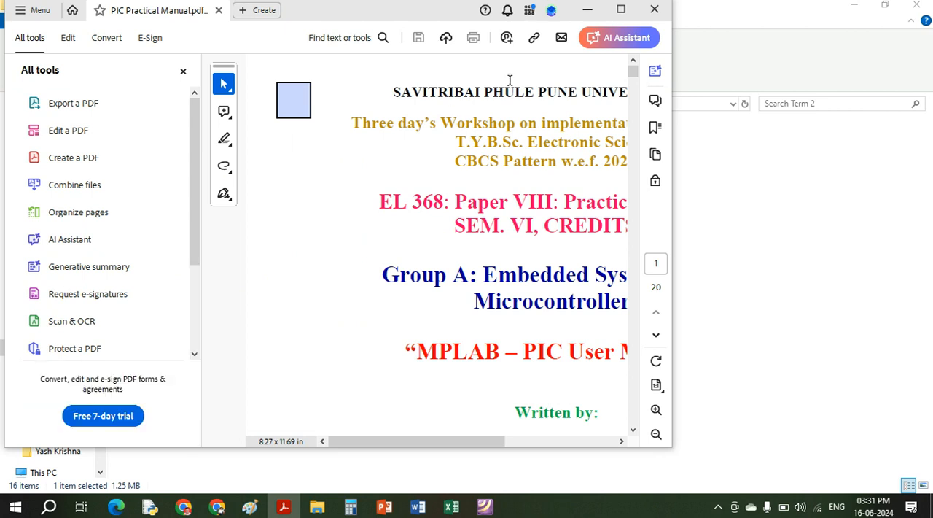
pyautogui.click(289, 98)
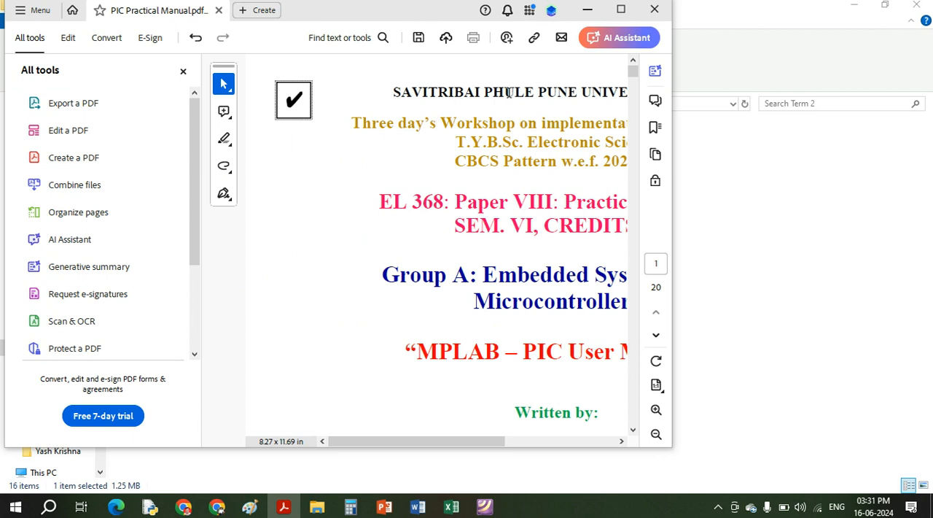
pyautogui.click(655, 10)
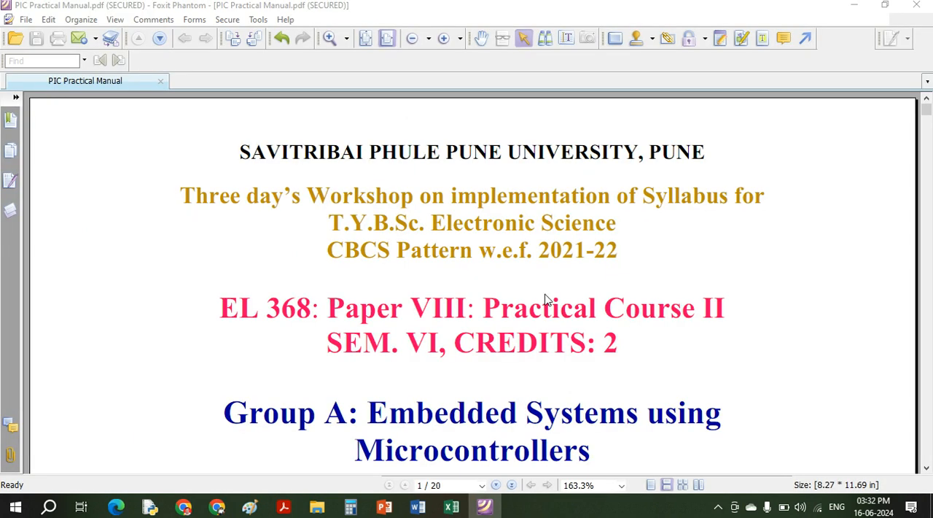